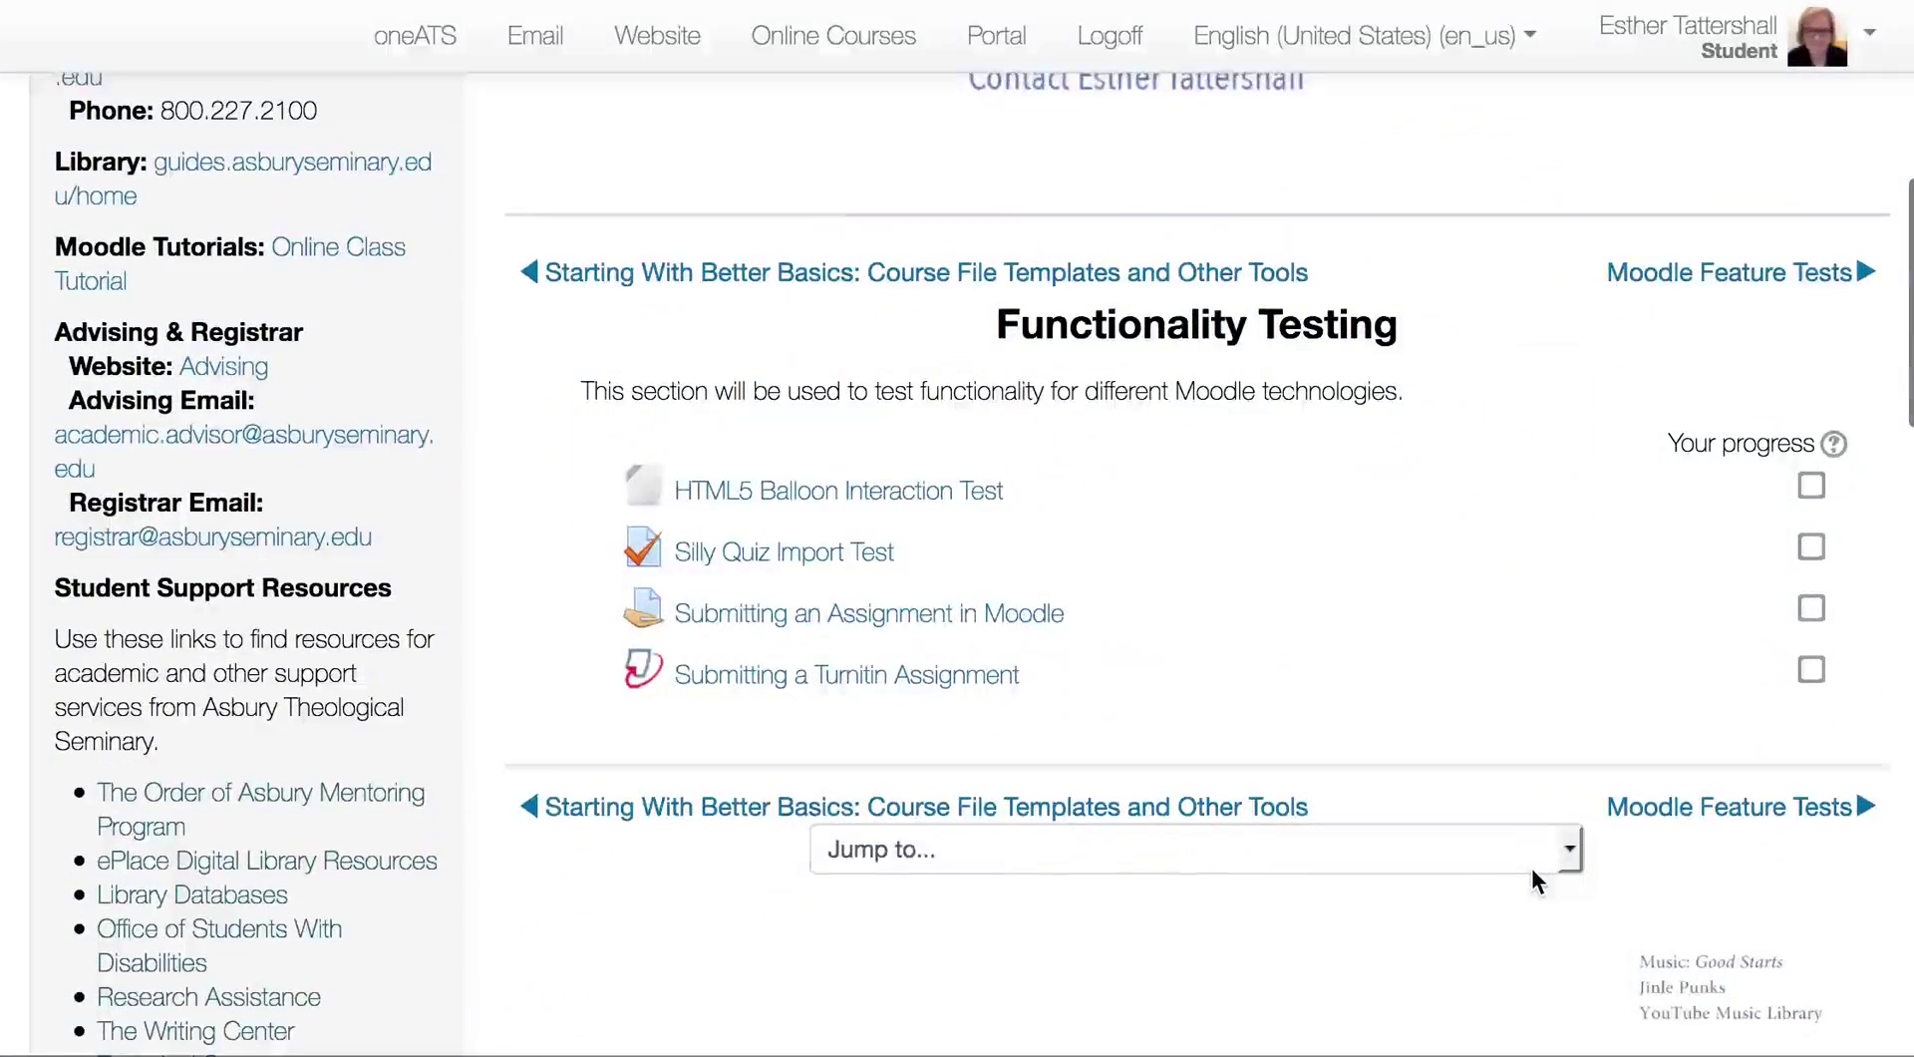
# - Scroll down to the Functionality Testing section listing the Submitting a Turnitin Assignment activity
pyautogui.scroll(-2, 1532, 868)
pyautogui.scroll(-1, 1532, 868)
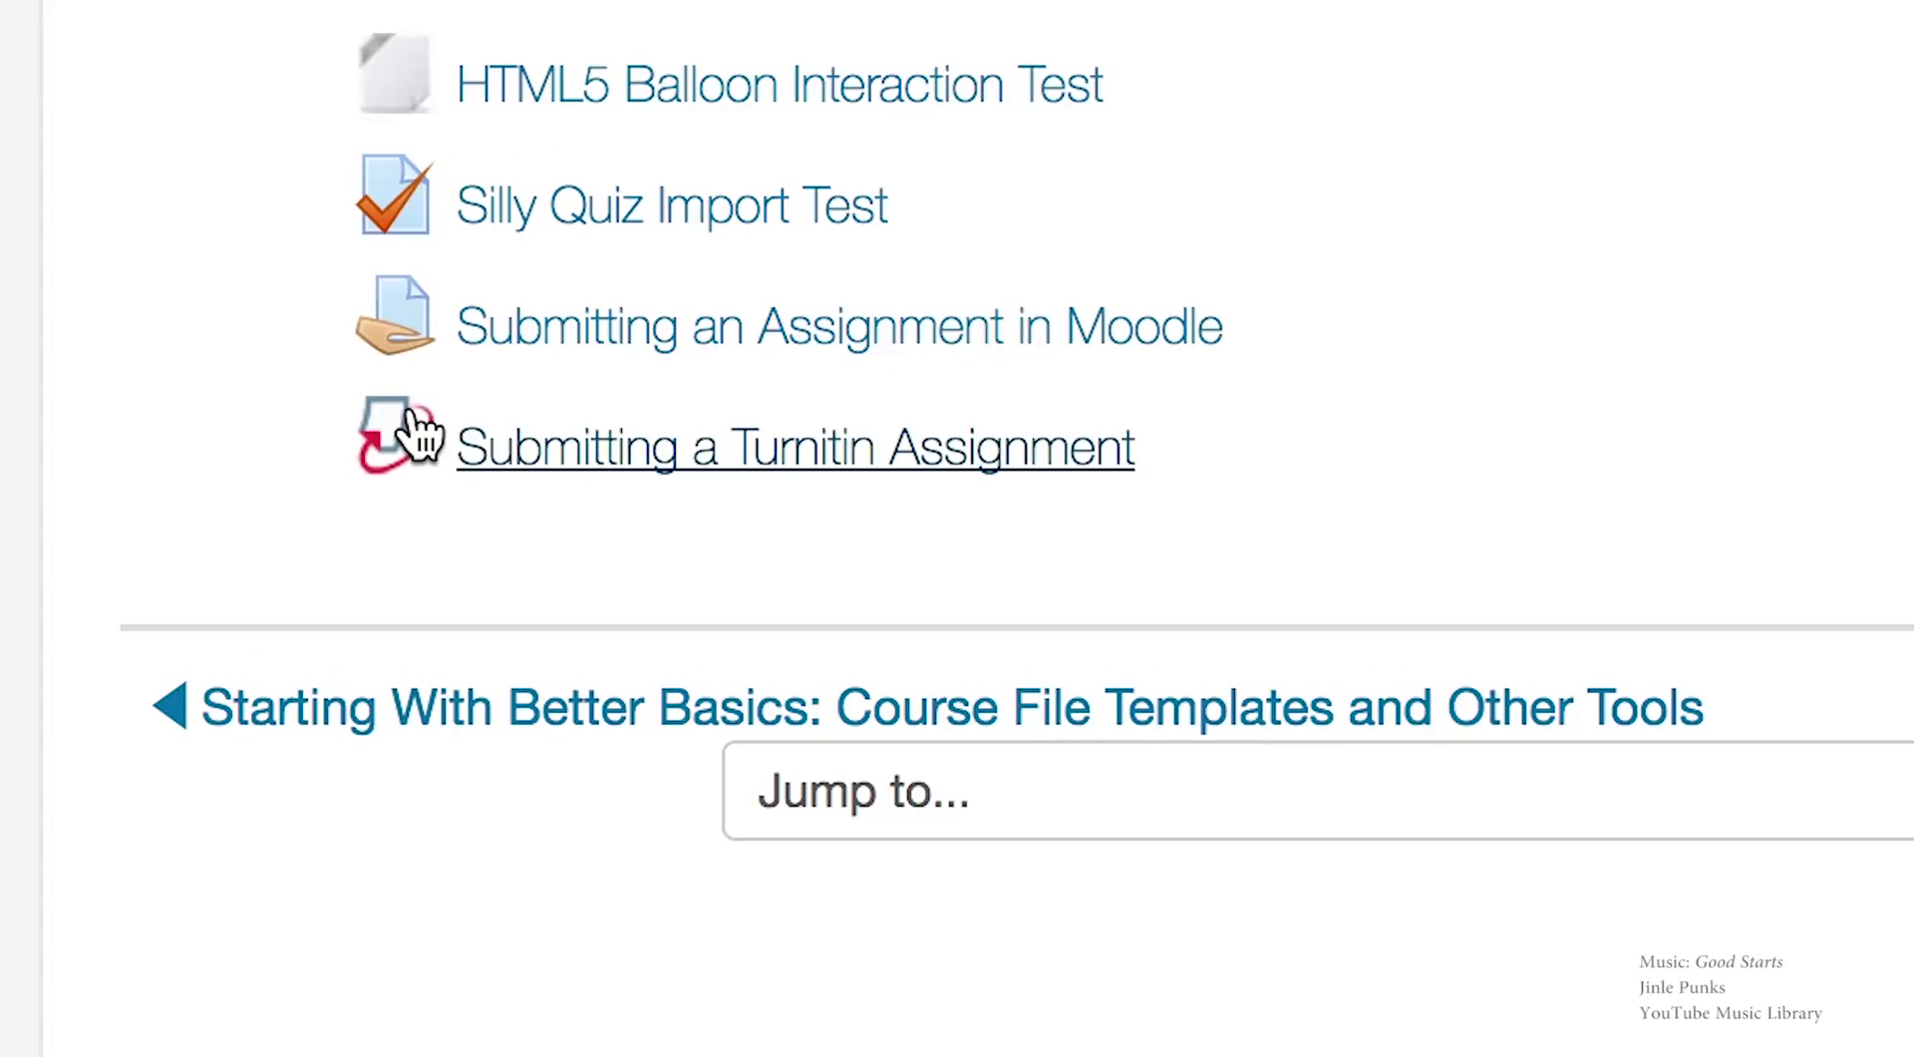
# - Open Submitting a Turnitin Assignment and expand the Part 1 summary with its dates and 100 grade points
pyautogui.click(643, 467)
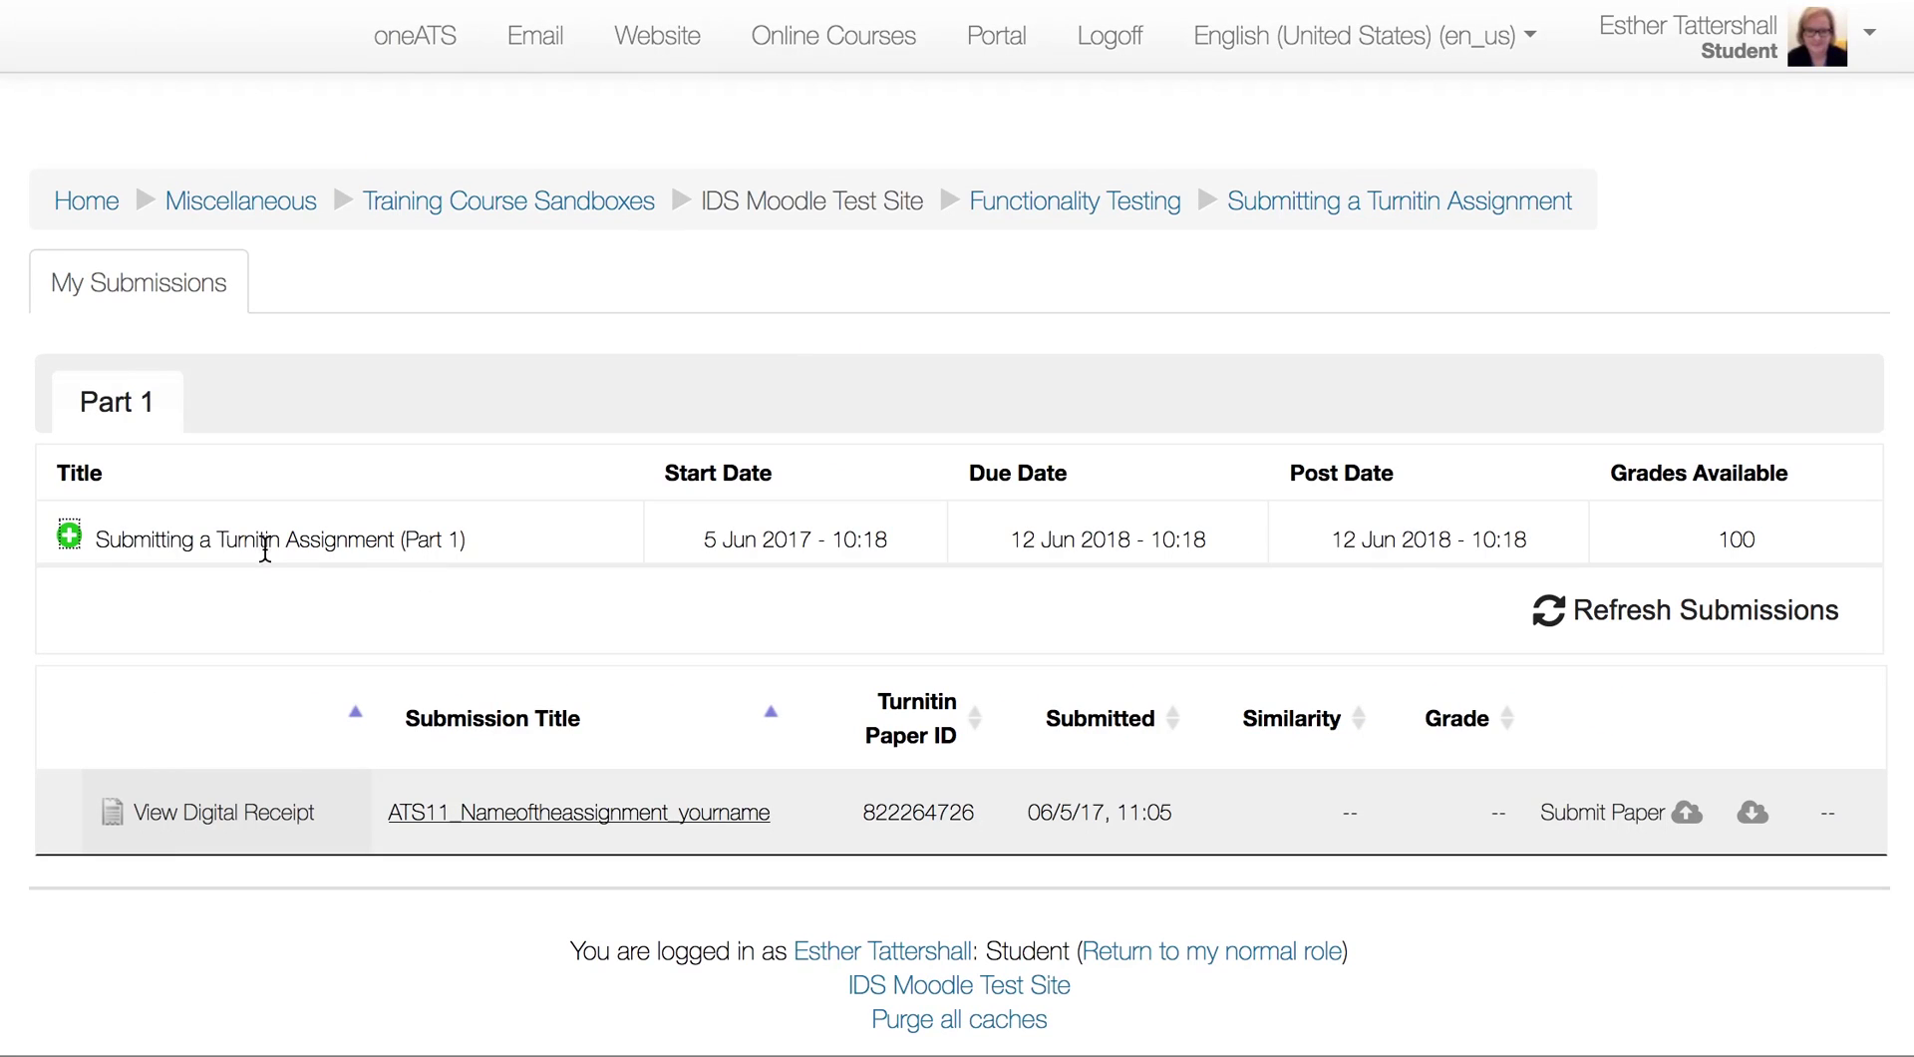
pyautogui.click(71, 543)
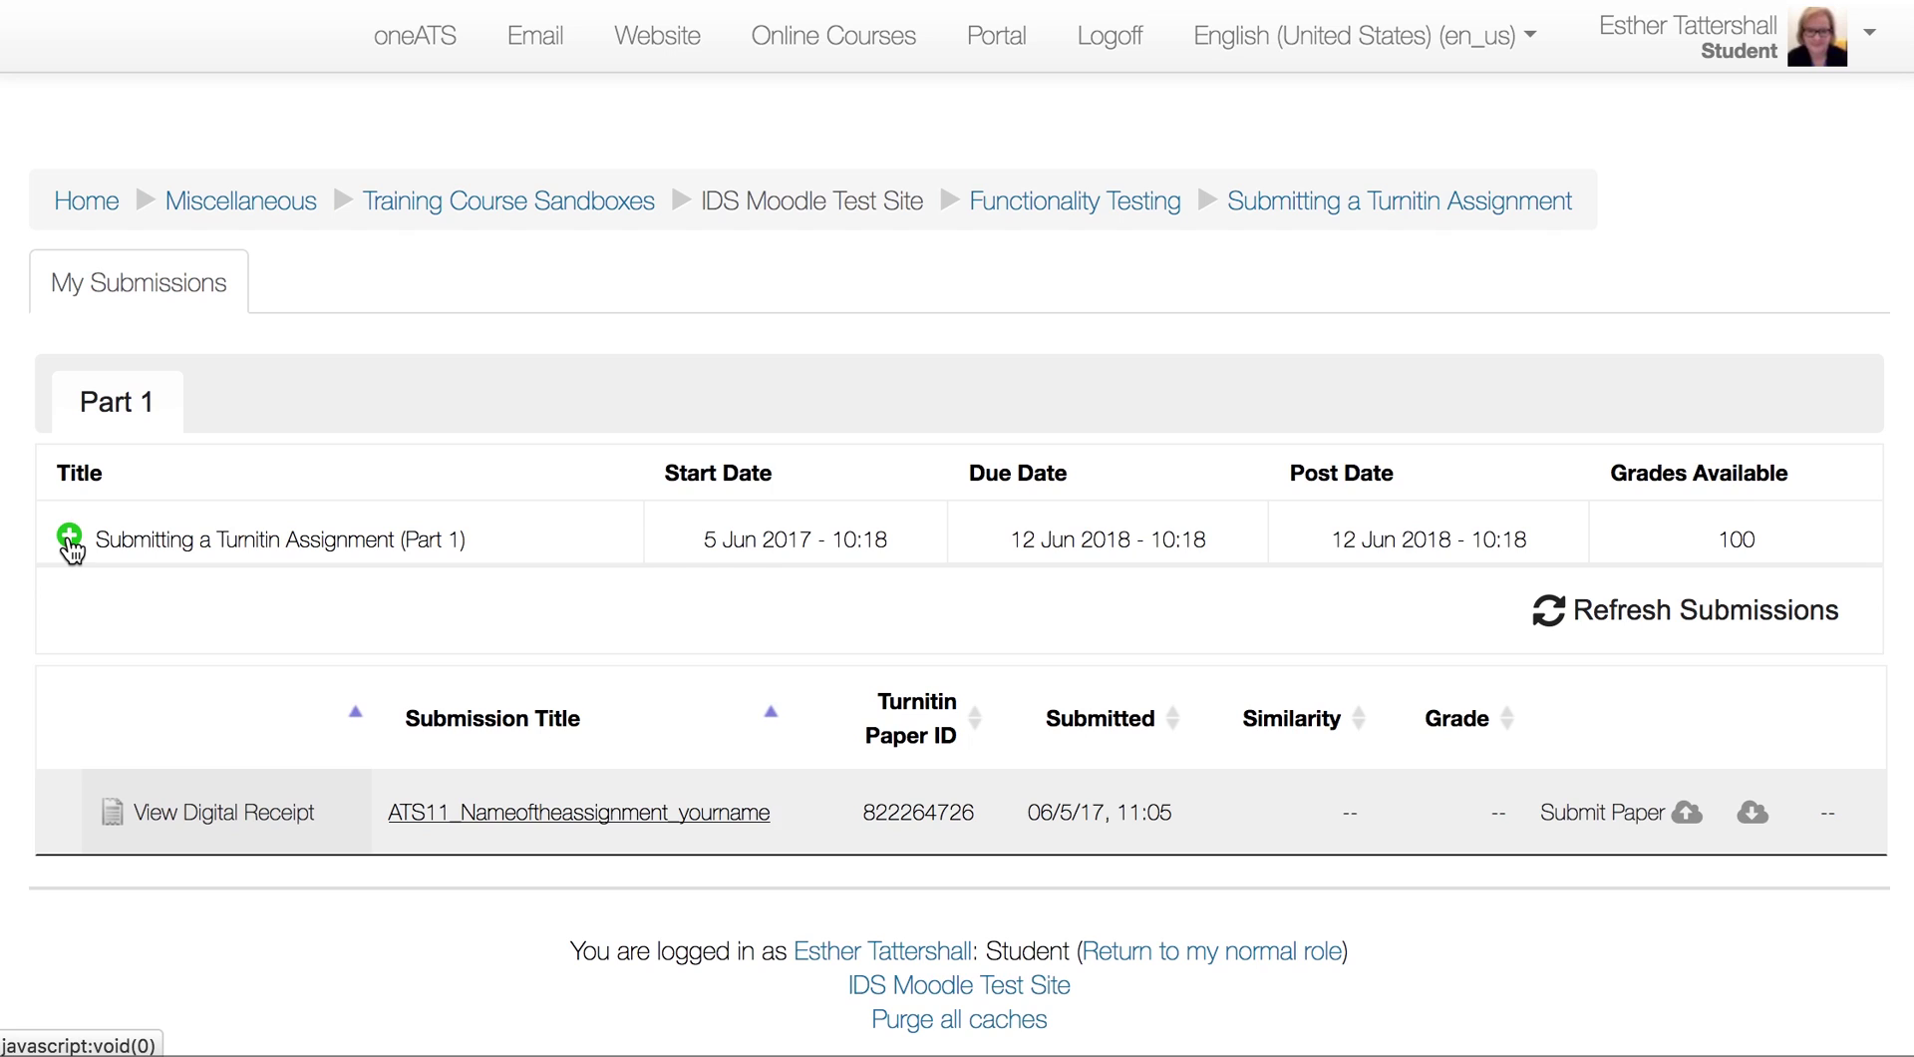
pyautogui.click(69, 537)
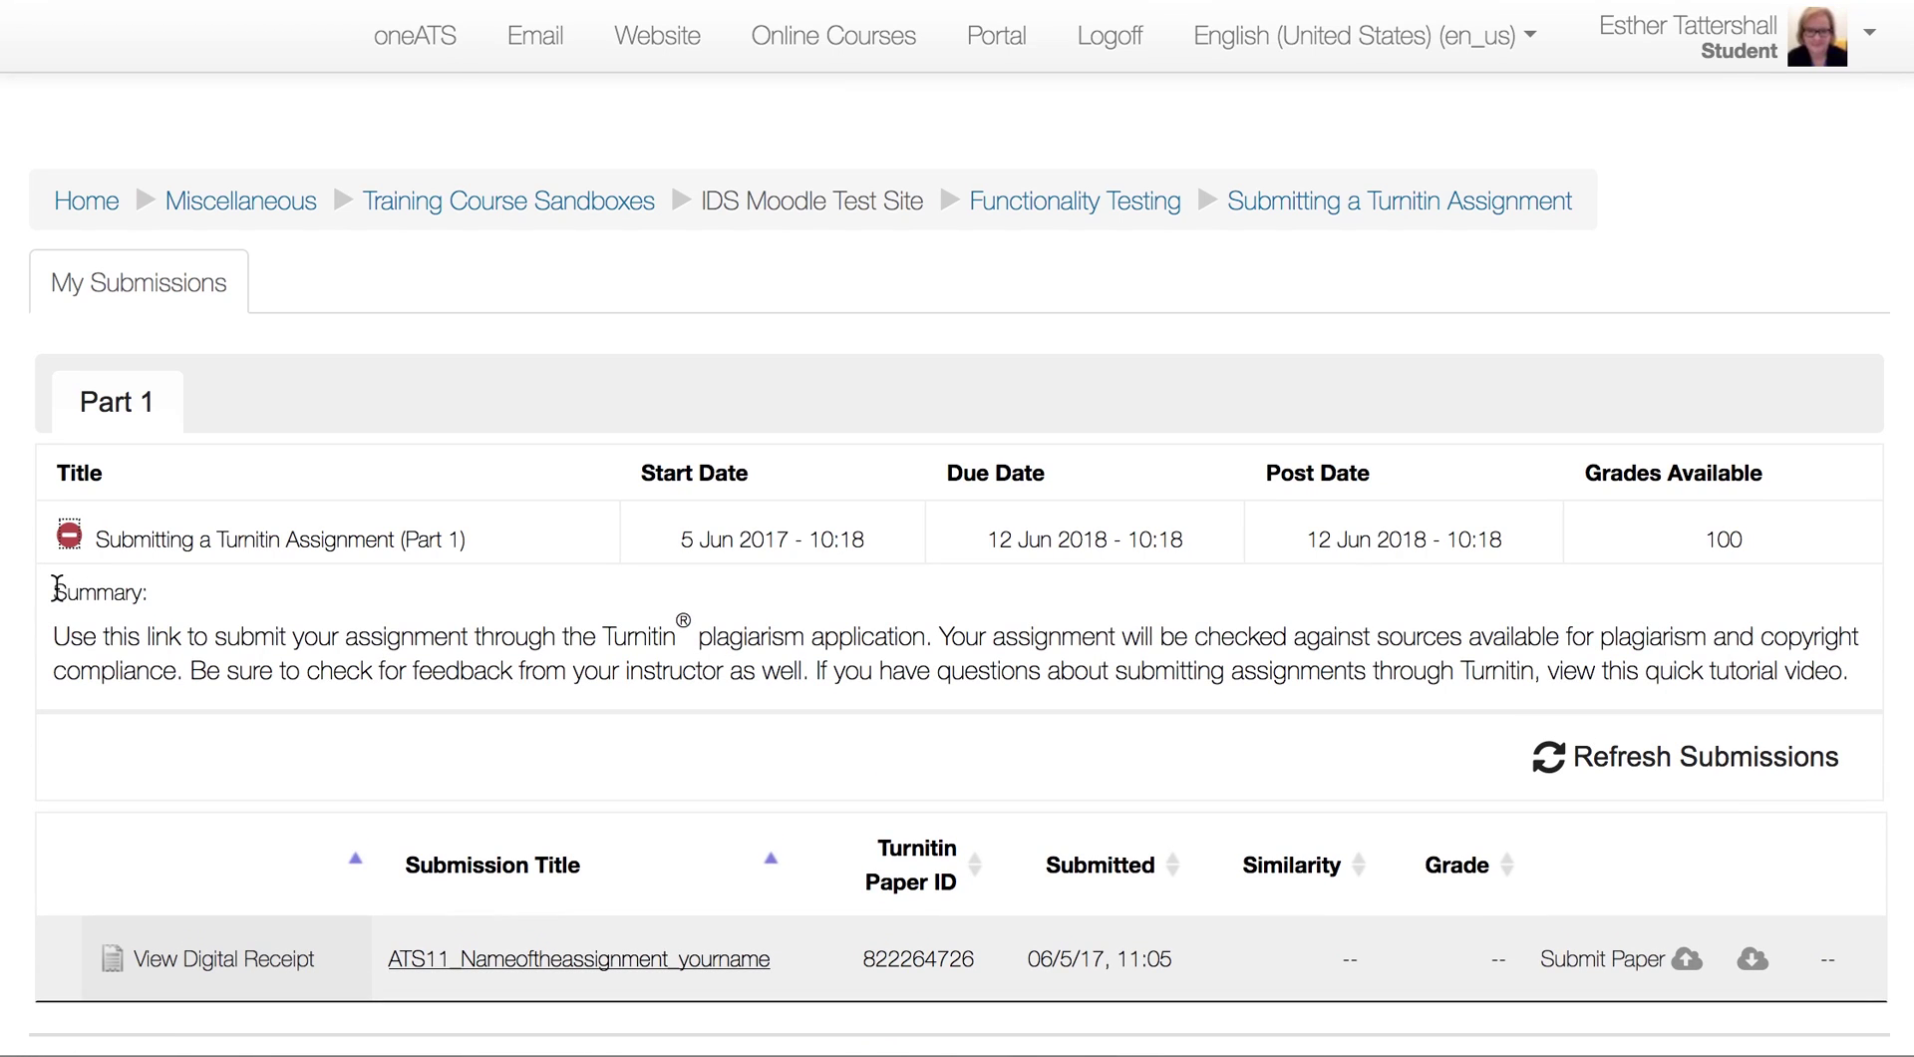
pyautogui.moveTo(58, 587)
pyautogui.mouseDown()
pyautogui.moveTo(535, 655)
pyautogui.moveTo(1851, 687)
pyautogui.mouseUp()
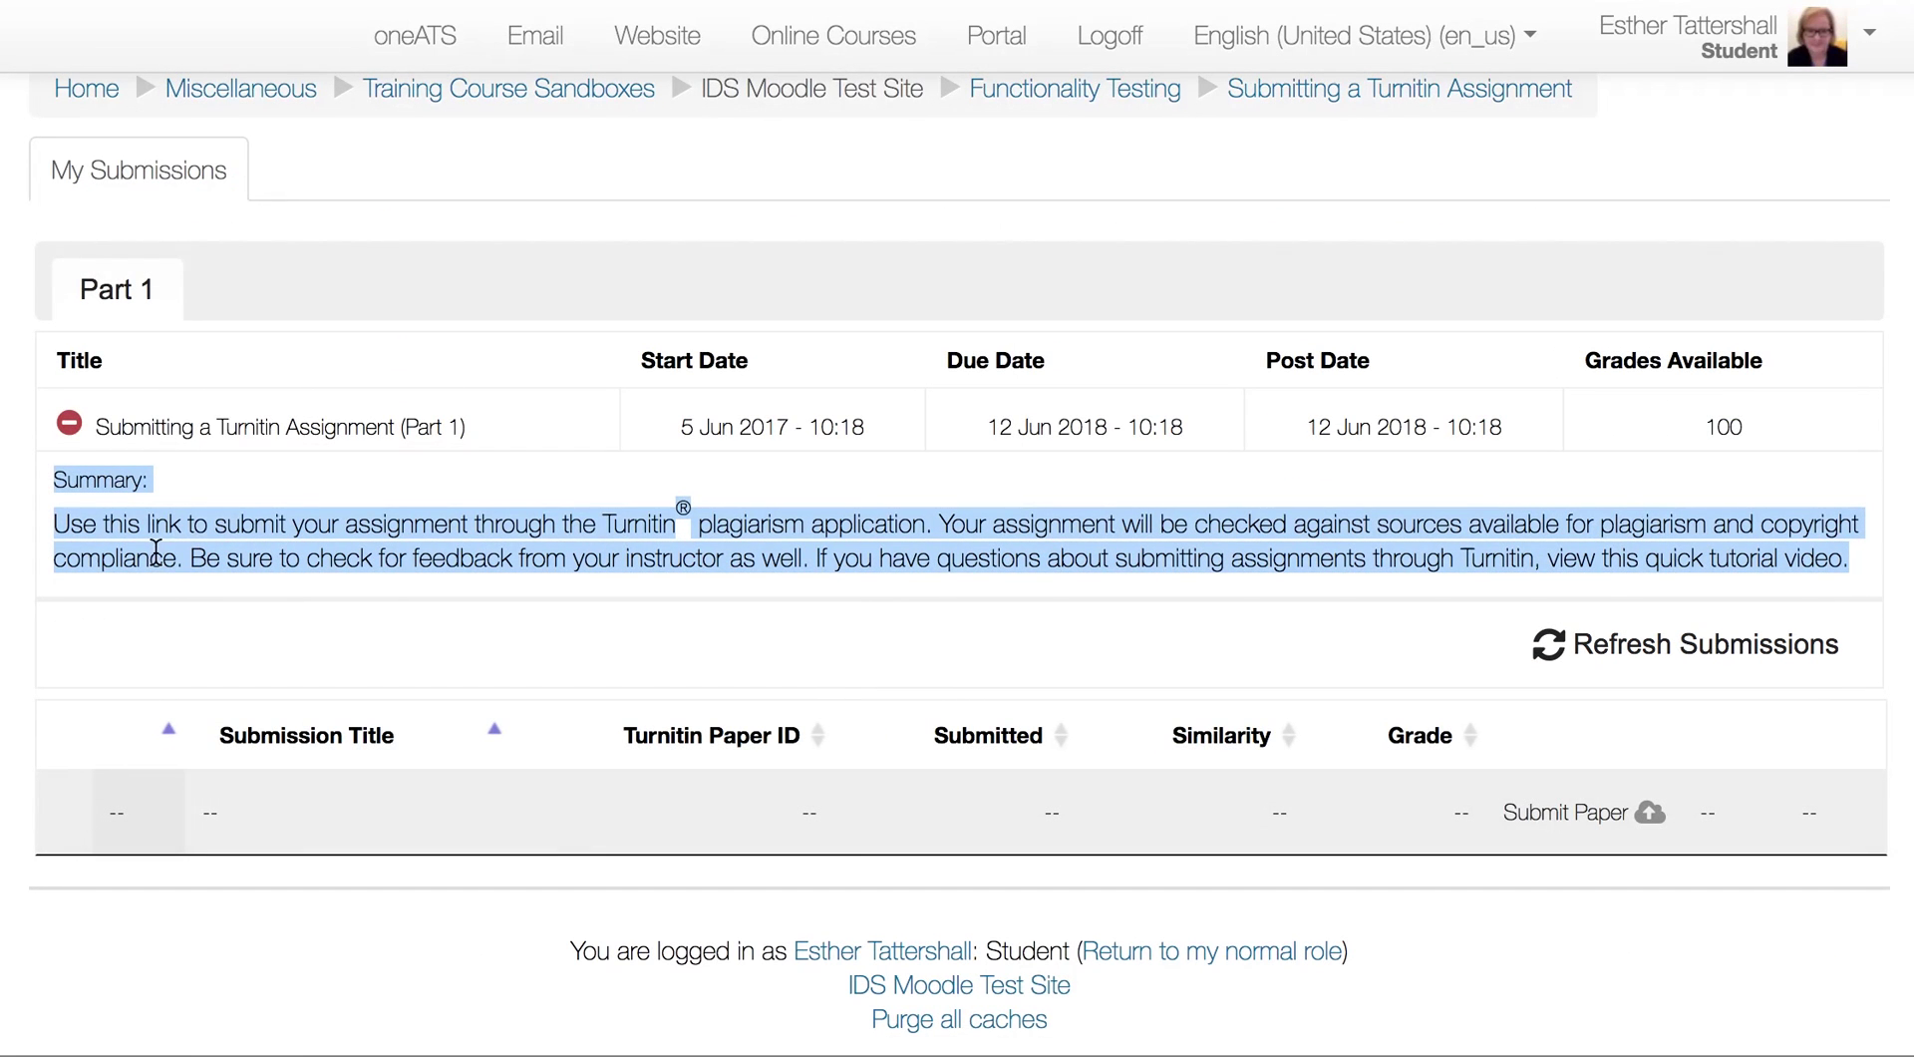
pyautogui.click(307, 492)
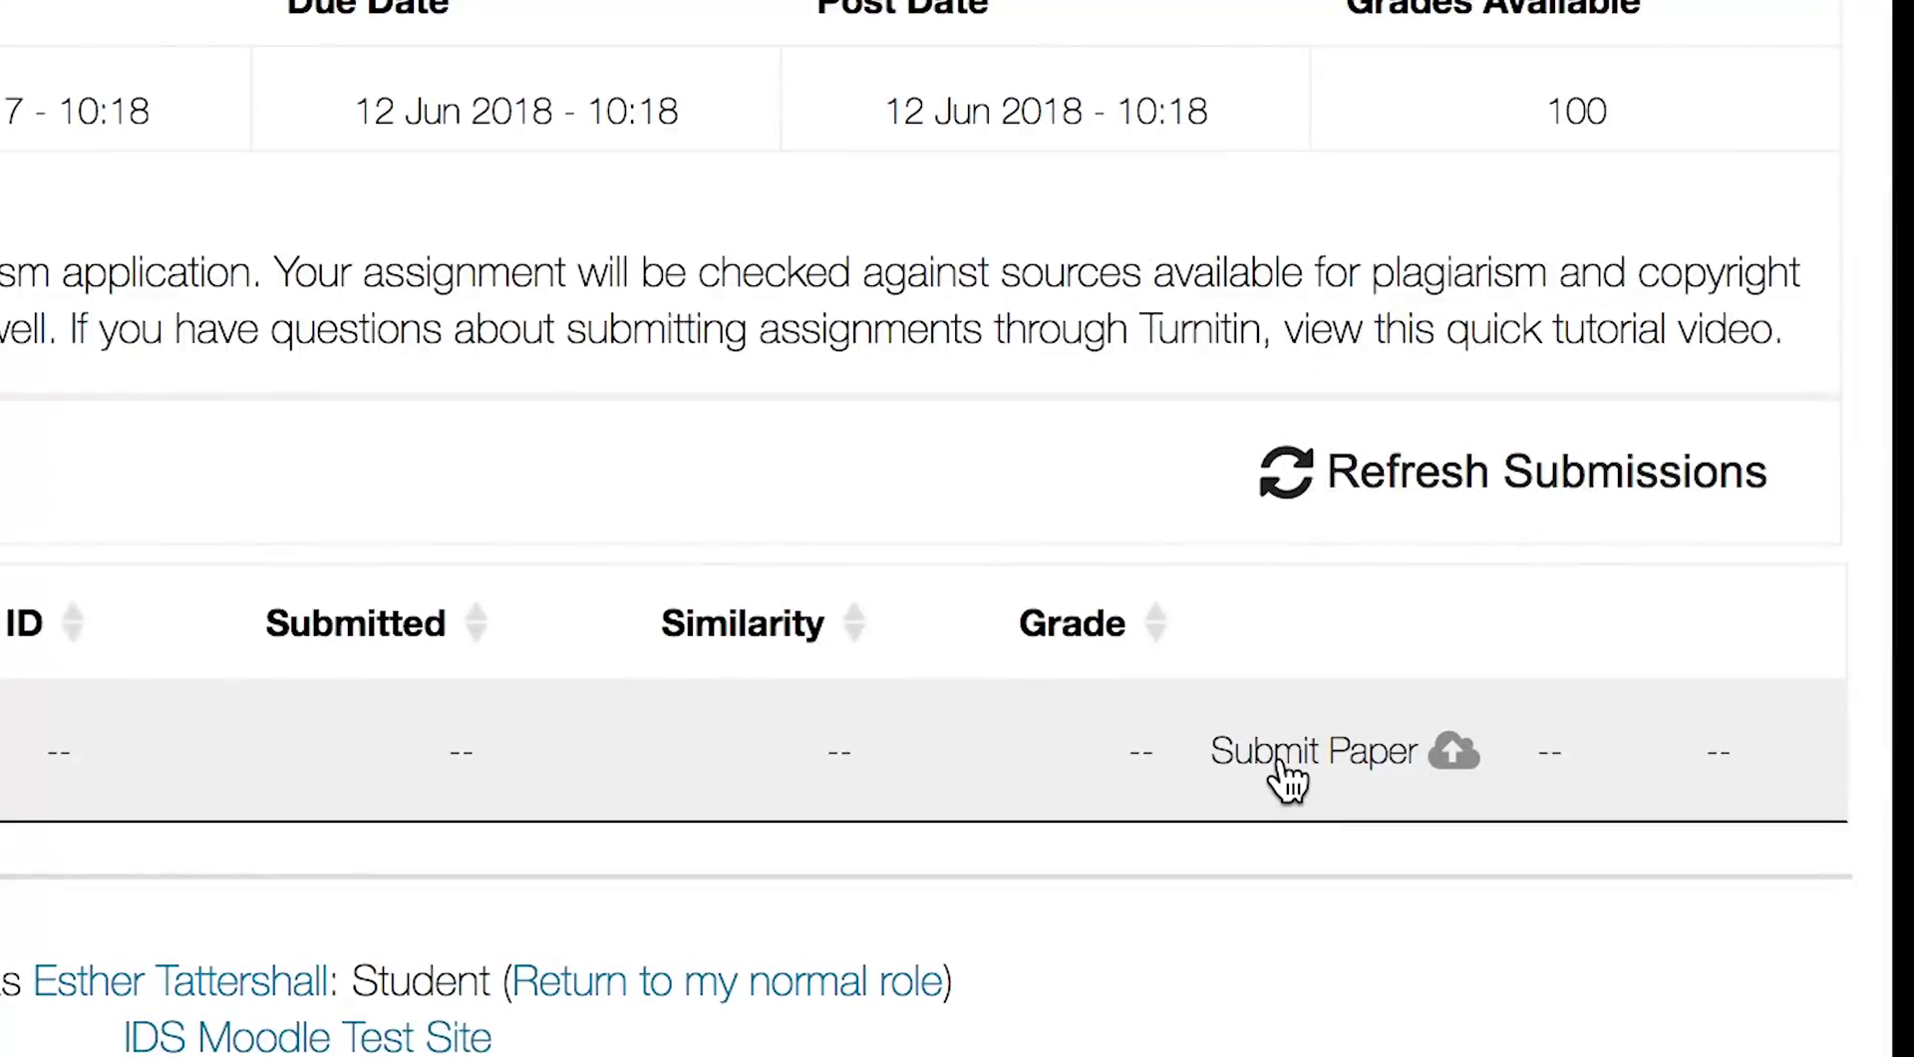
# - Open the Submit Paper form and enter the title ATS11_Nameoftheassignment_yourname
pyautogui.click(1273, 762)
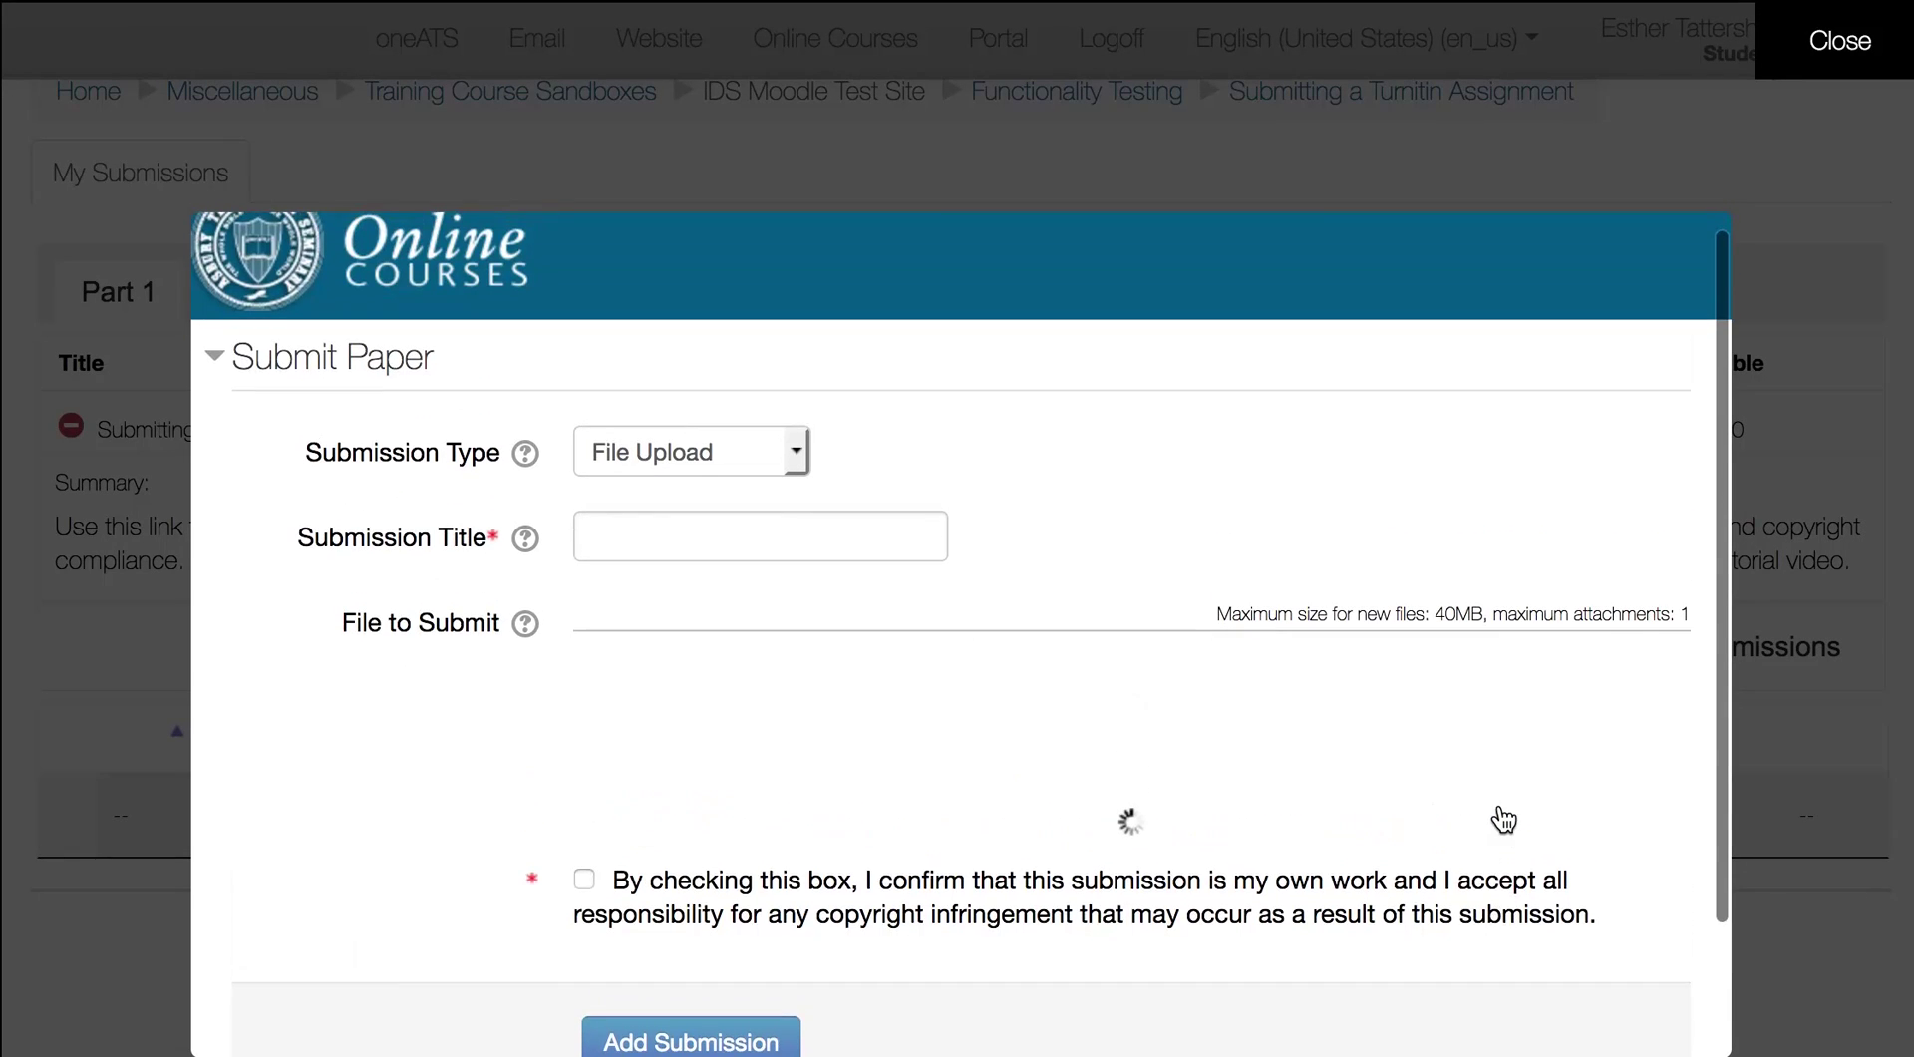
pyautogui.click(756, 557)
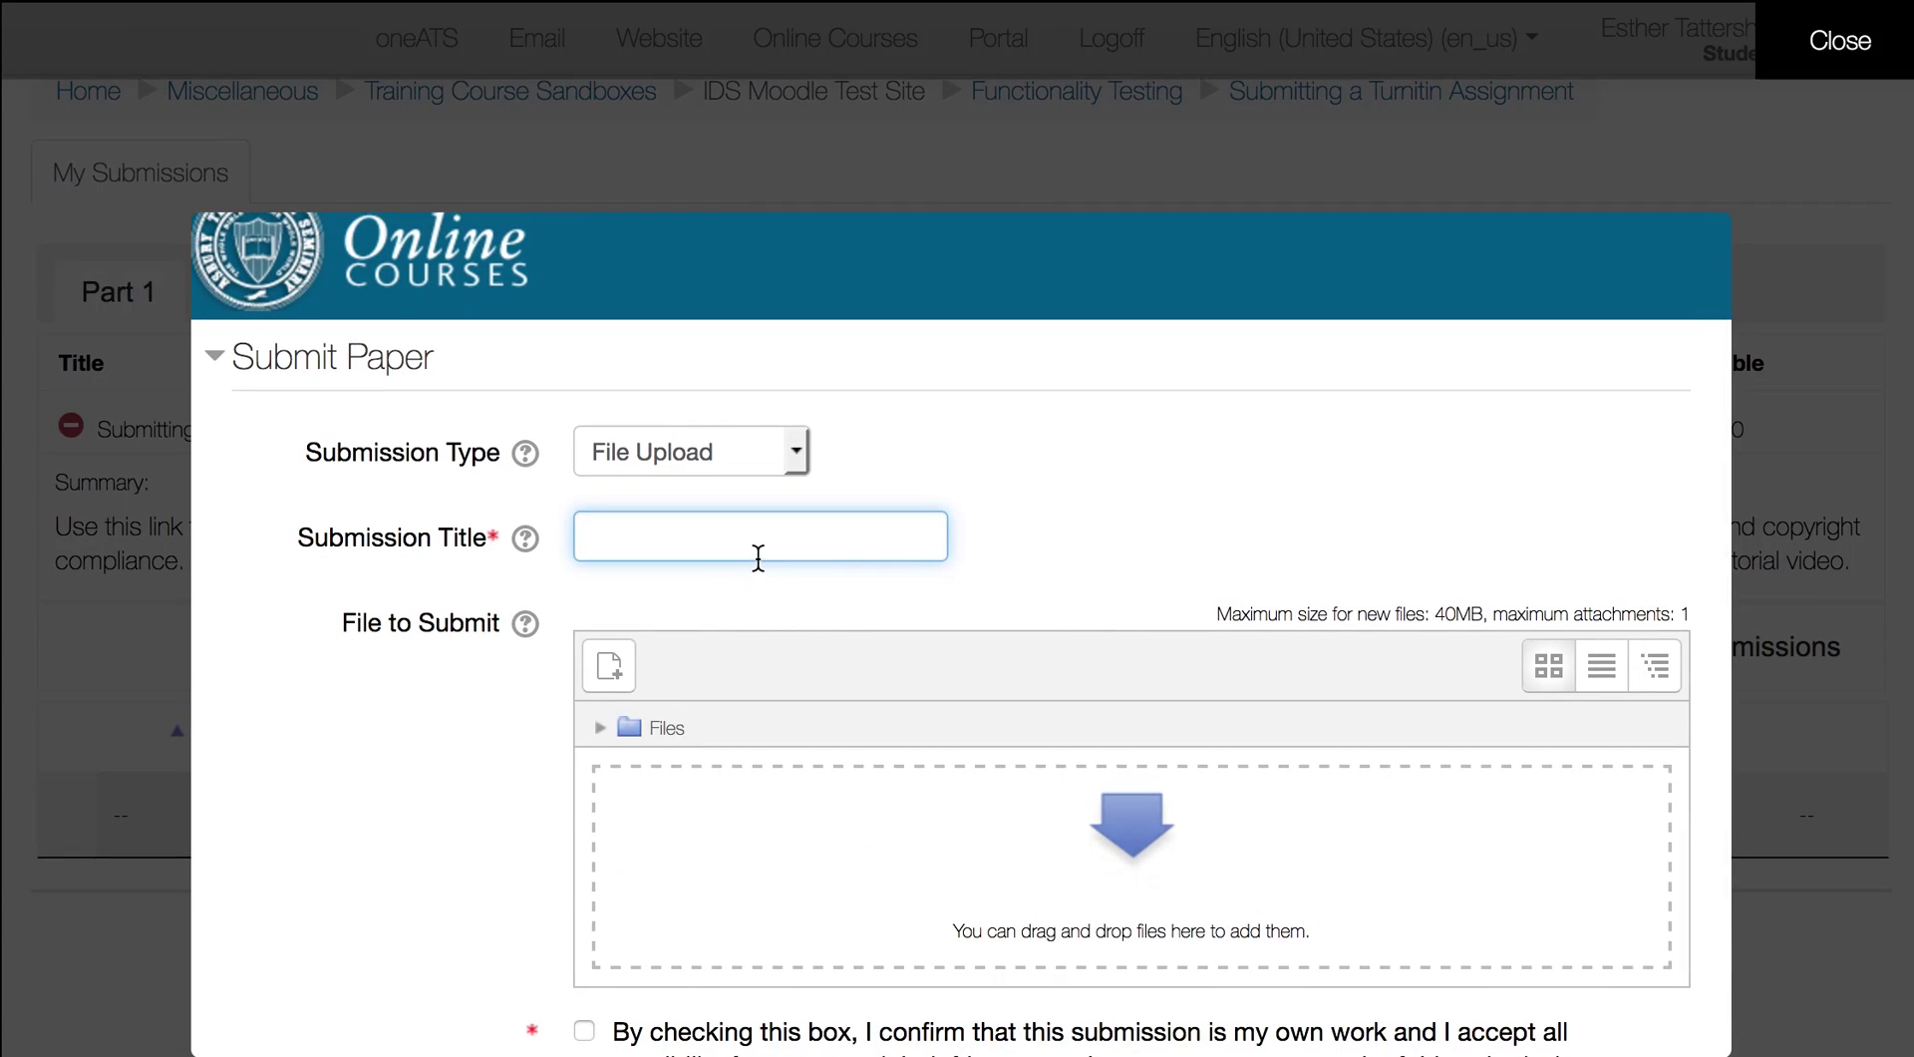
pyautogui.write('ATS11_')
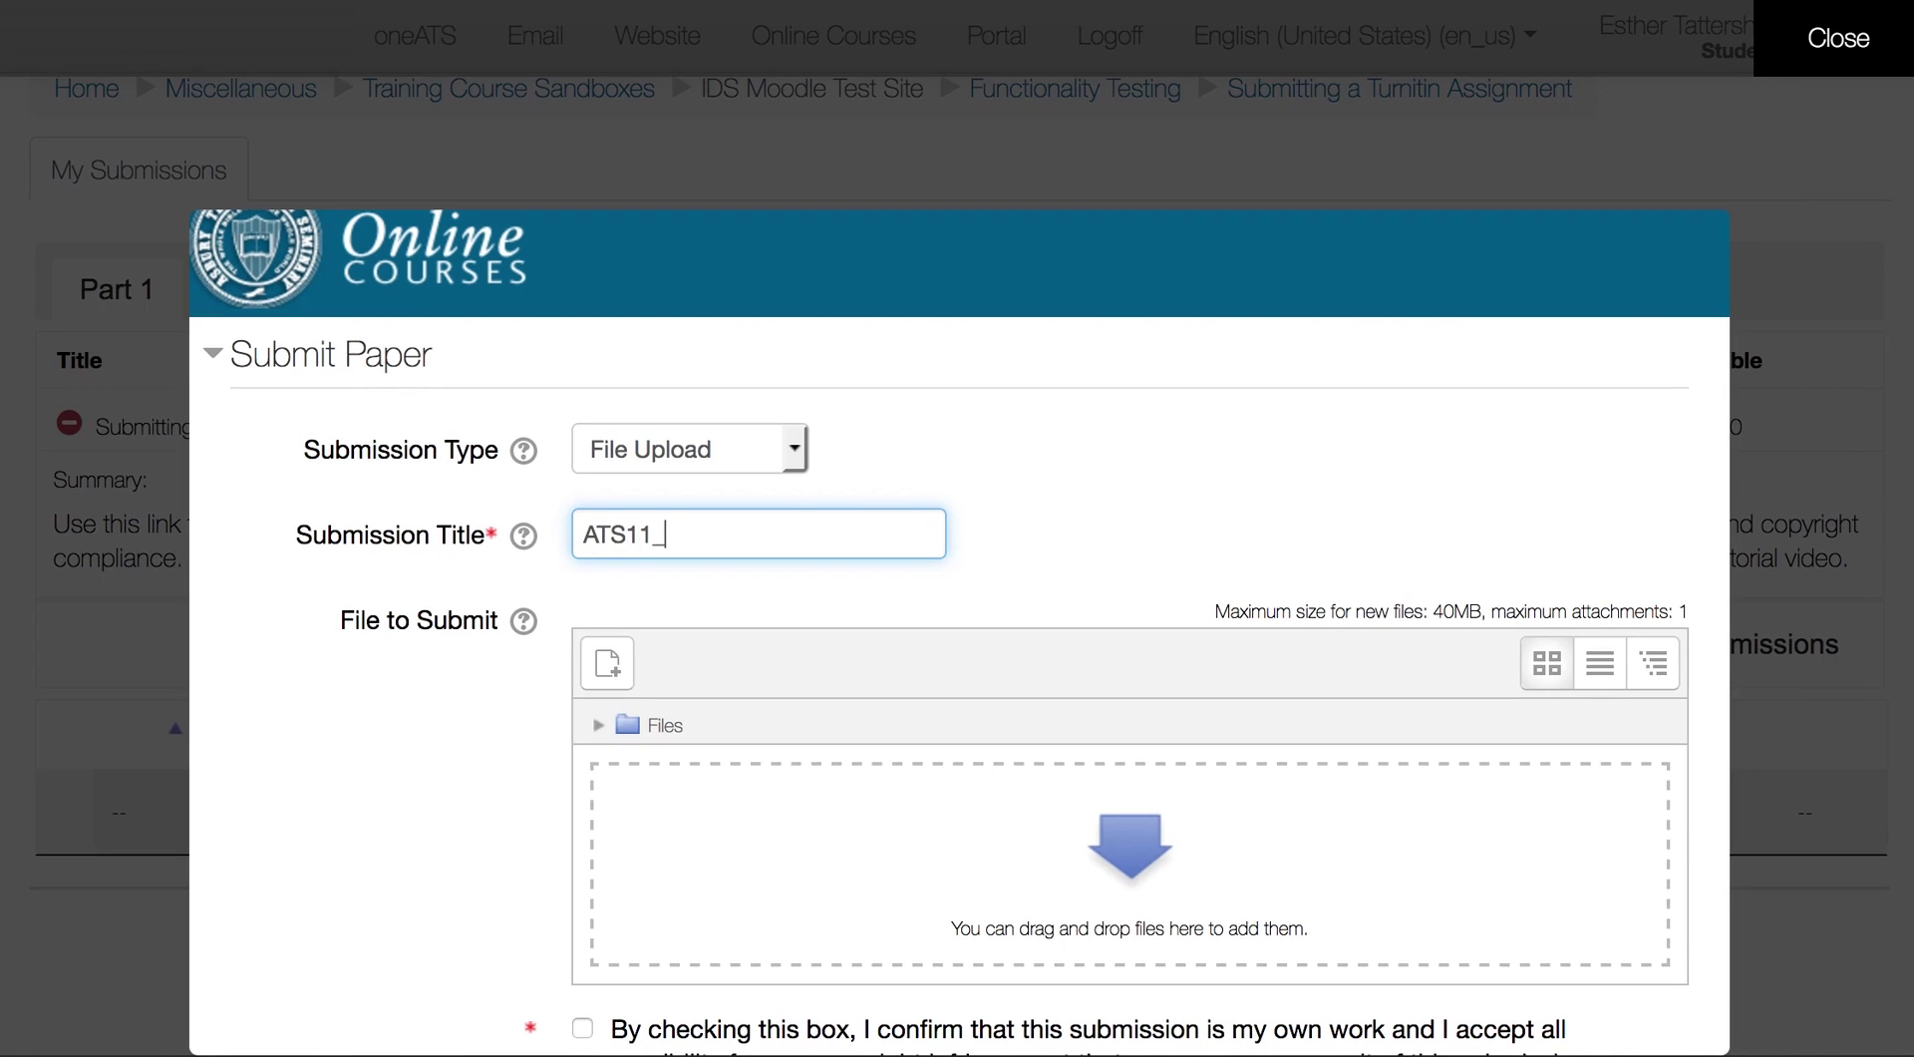
pyautogui.write('Nameof')
pyautogui.write('theassignmen')
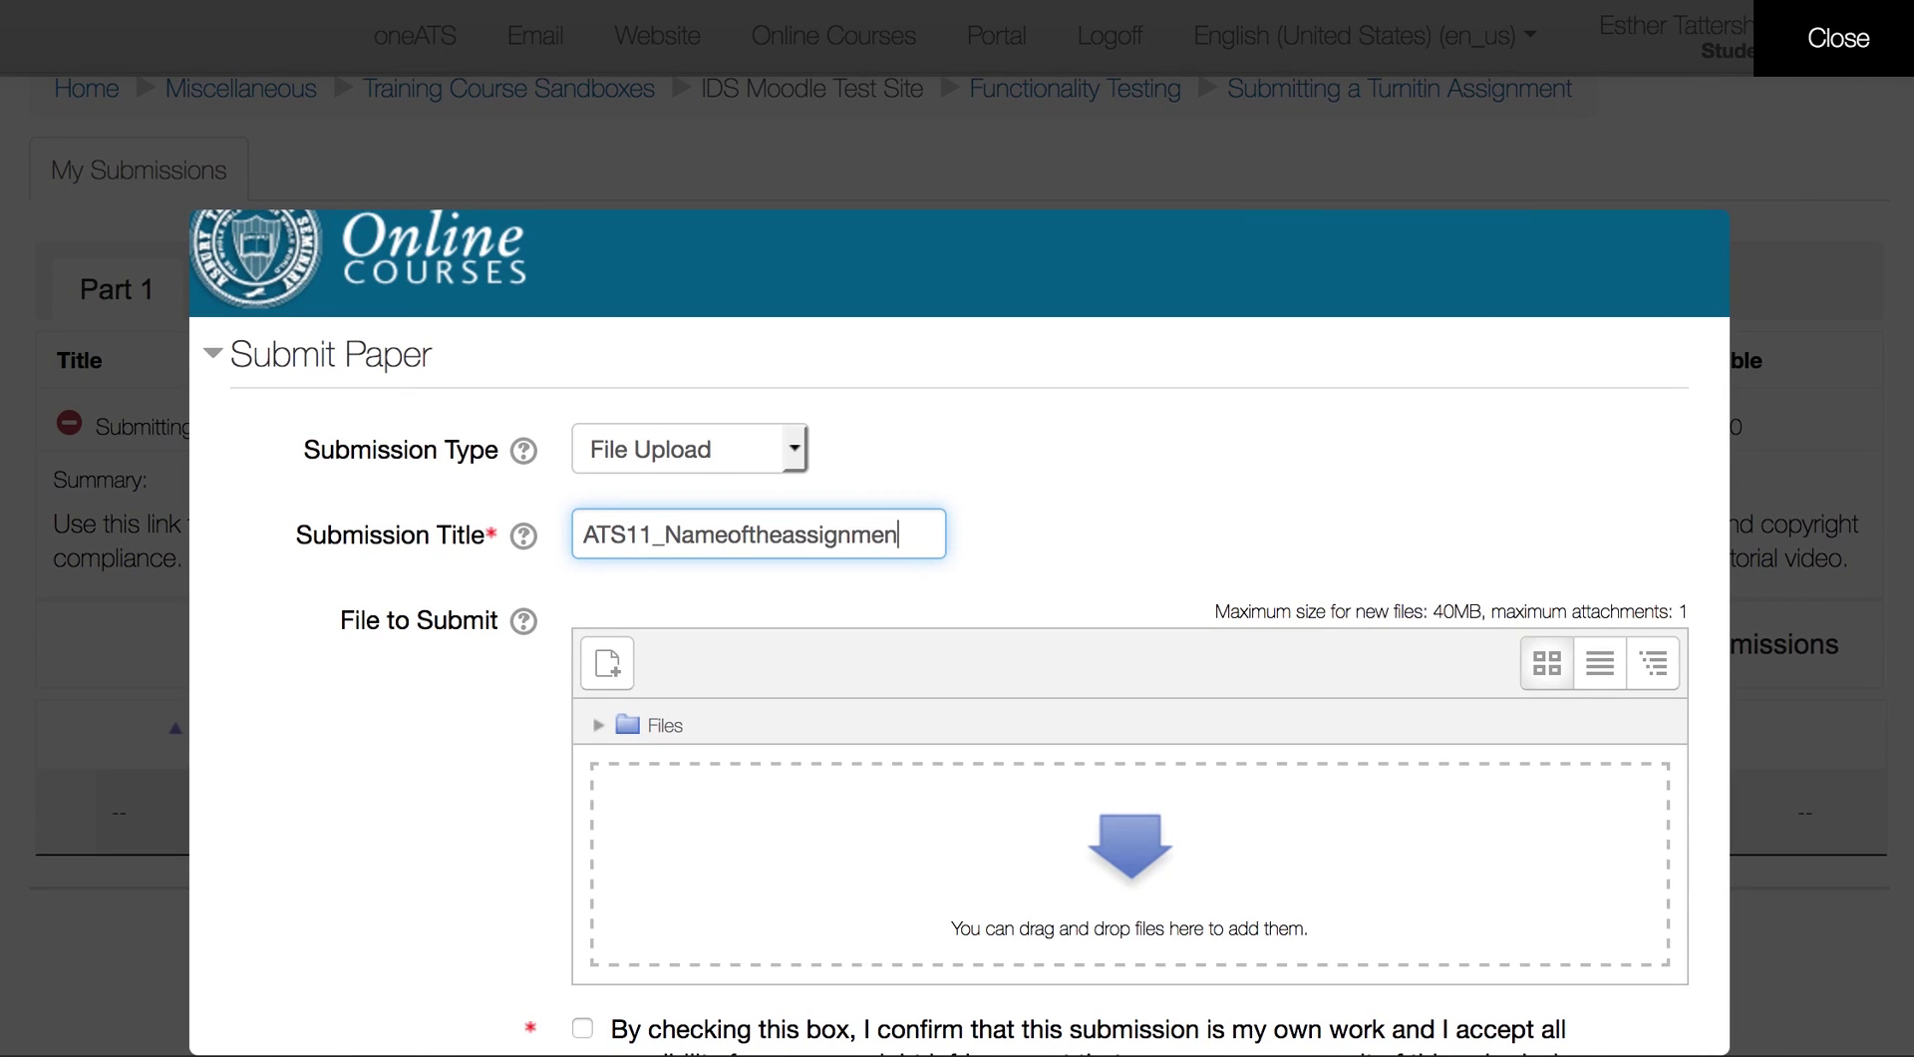
pyautogui.write('t_yourname')
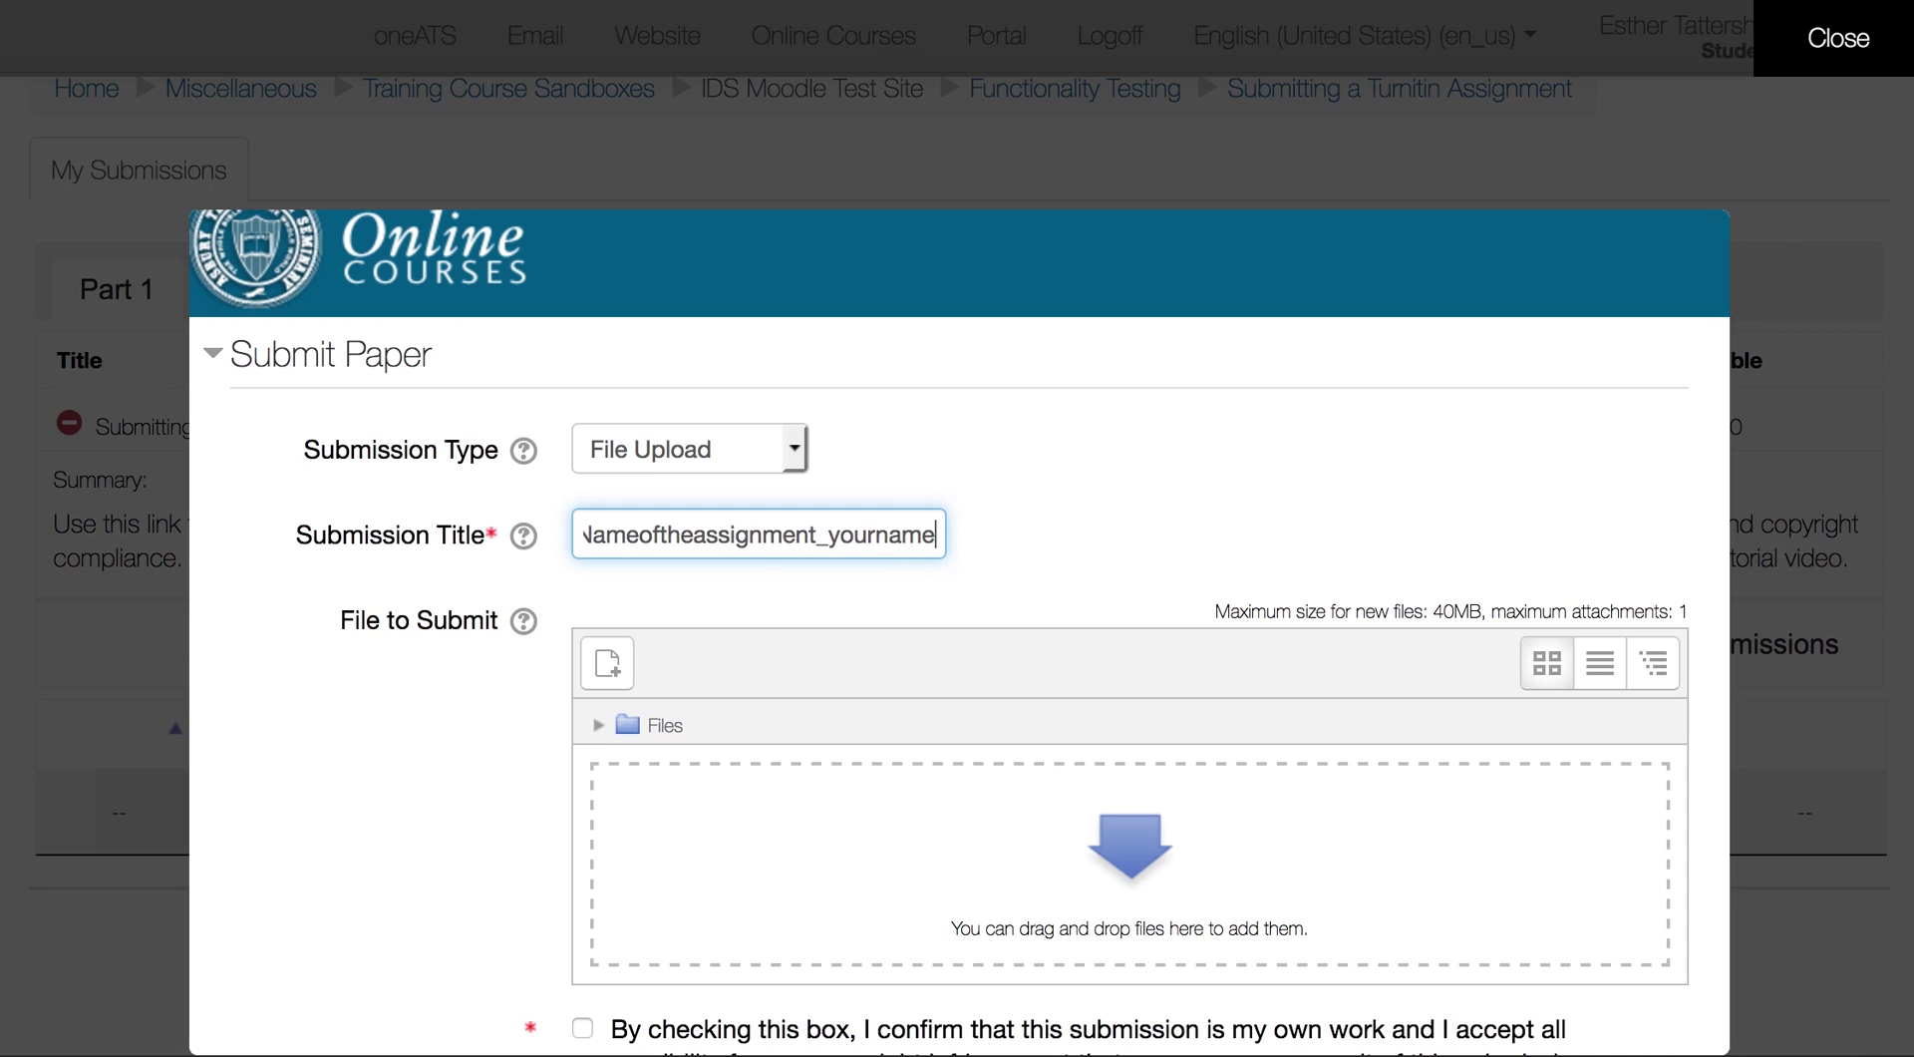
# - Choose the Reflection Assignment .docx from the Desktop as the attachment
pyautogui.click(608, 665)
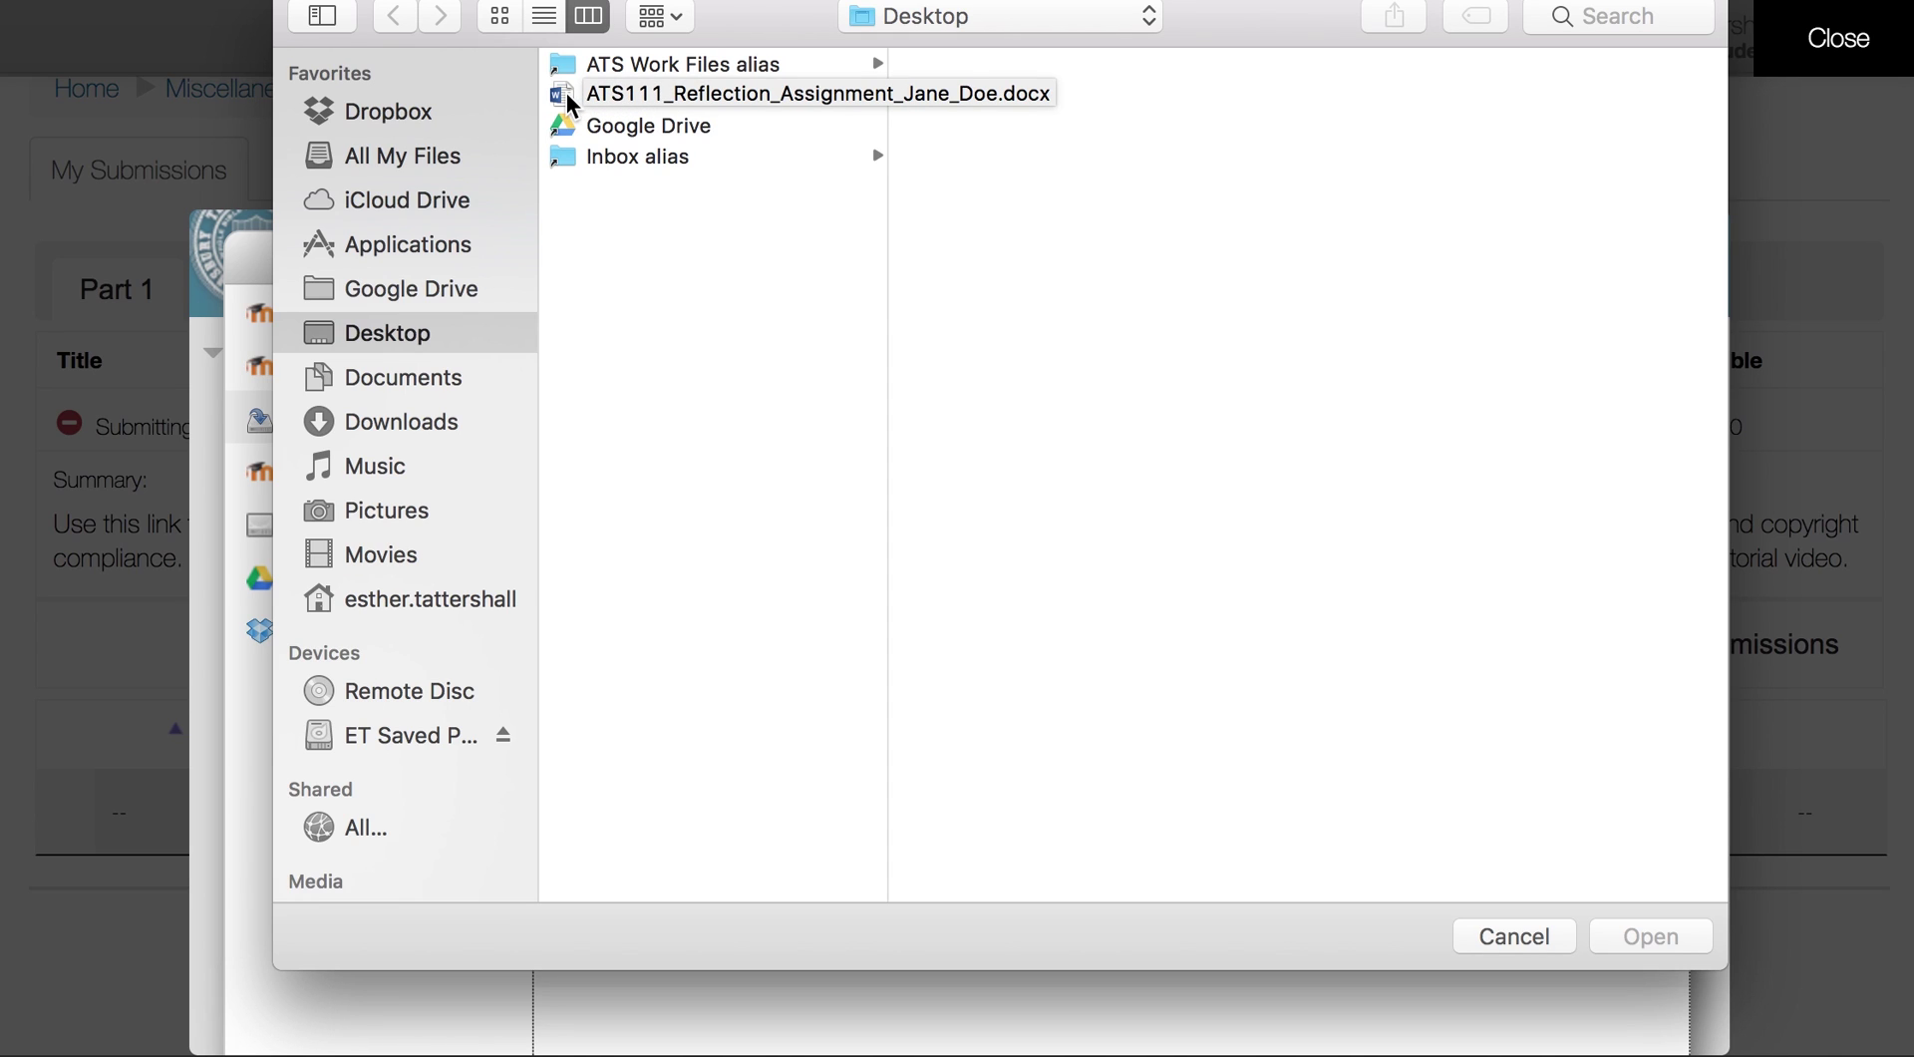
pyautogui.click(571, 96)
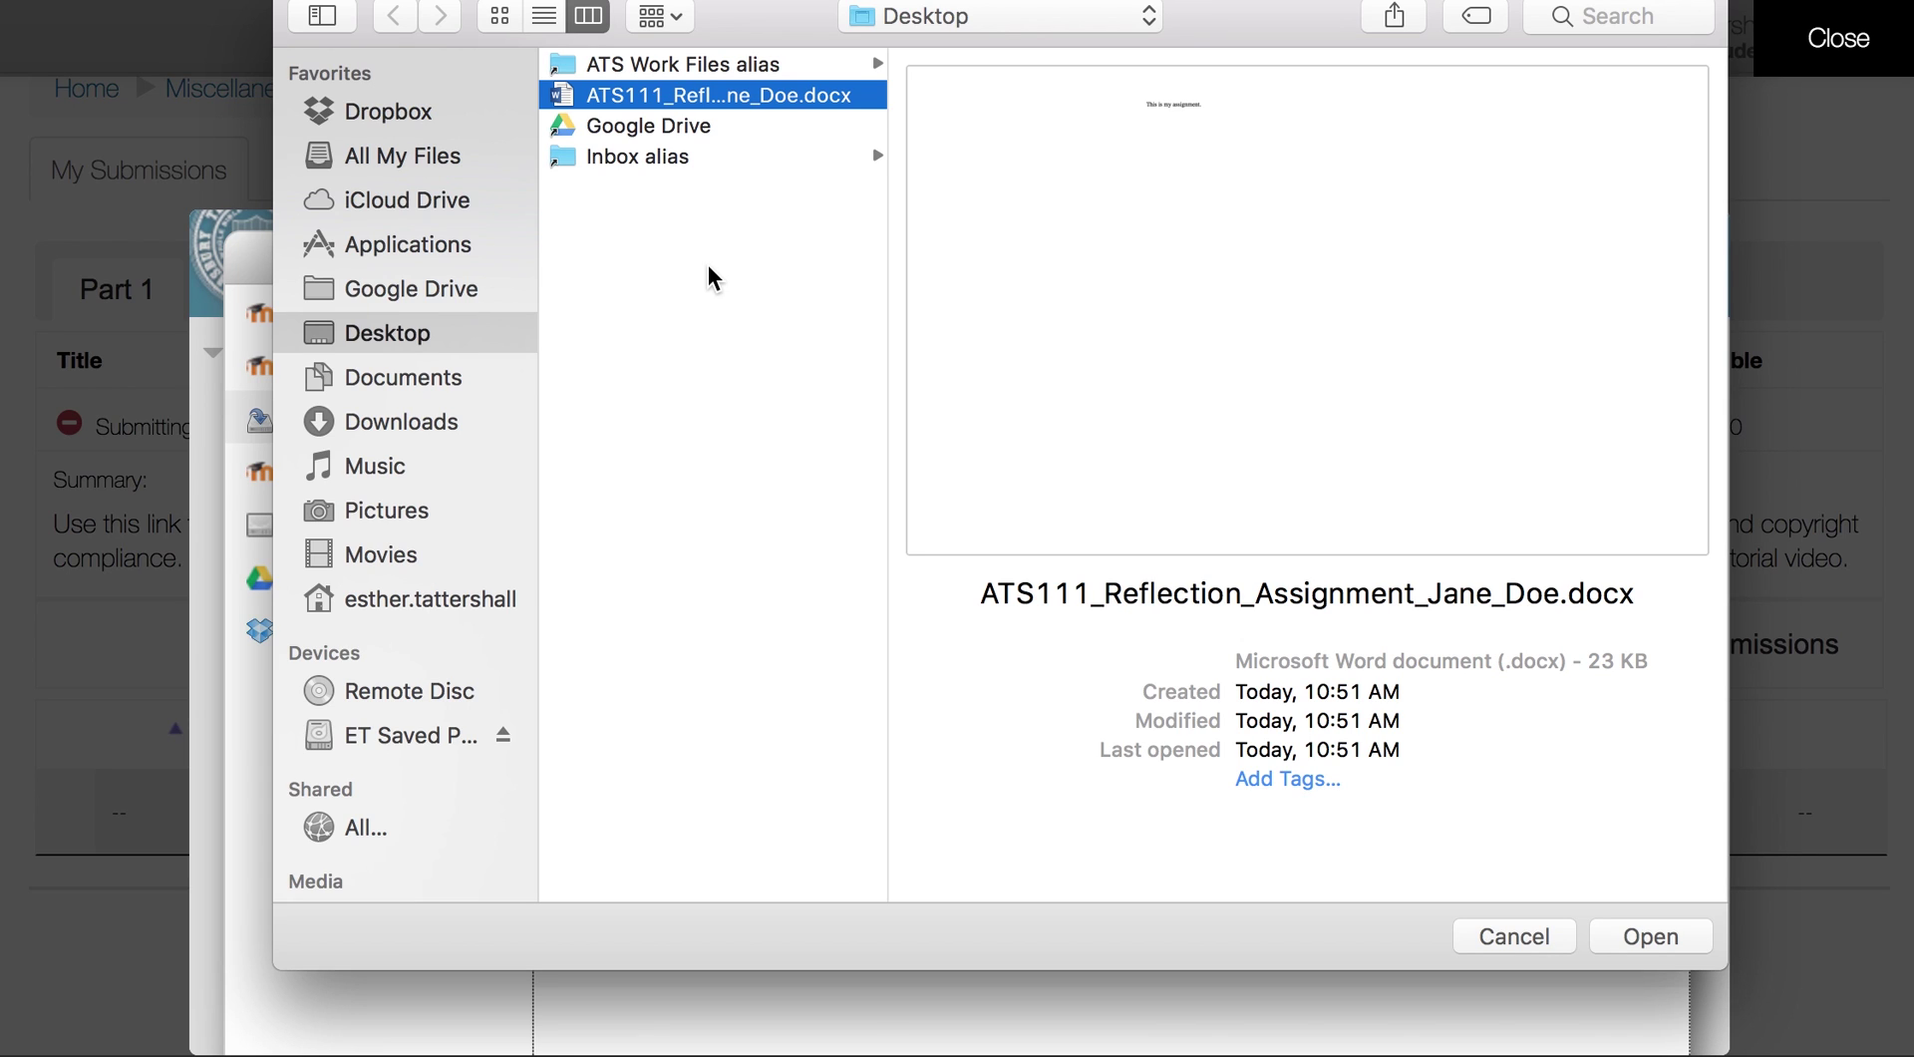
pyautogui.click(1656, 929)
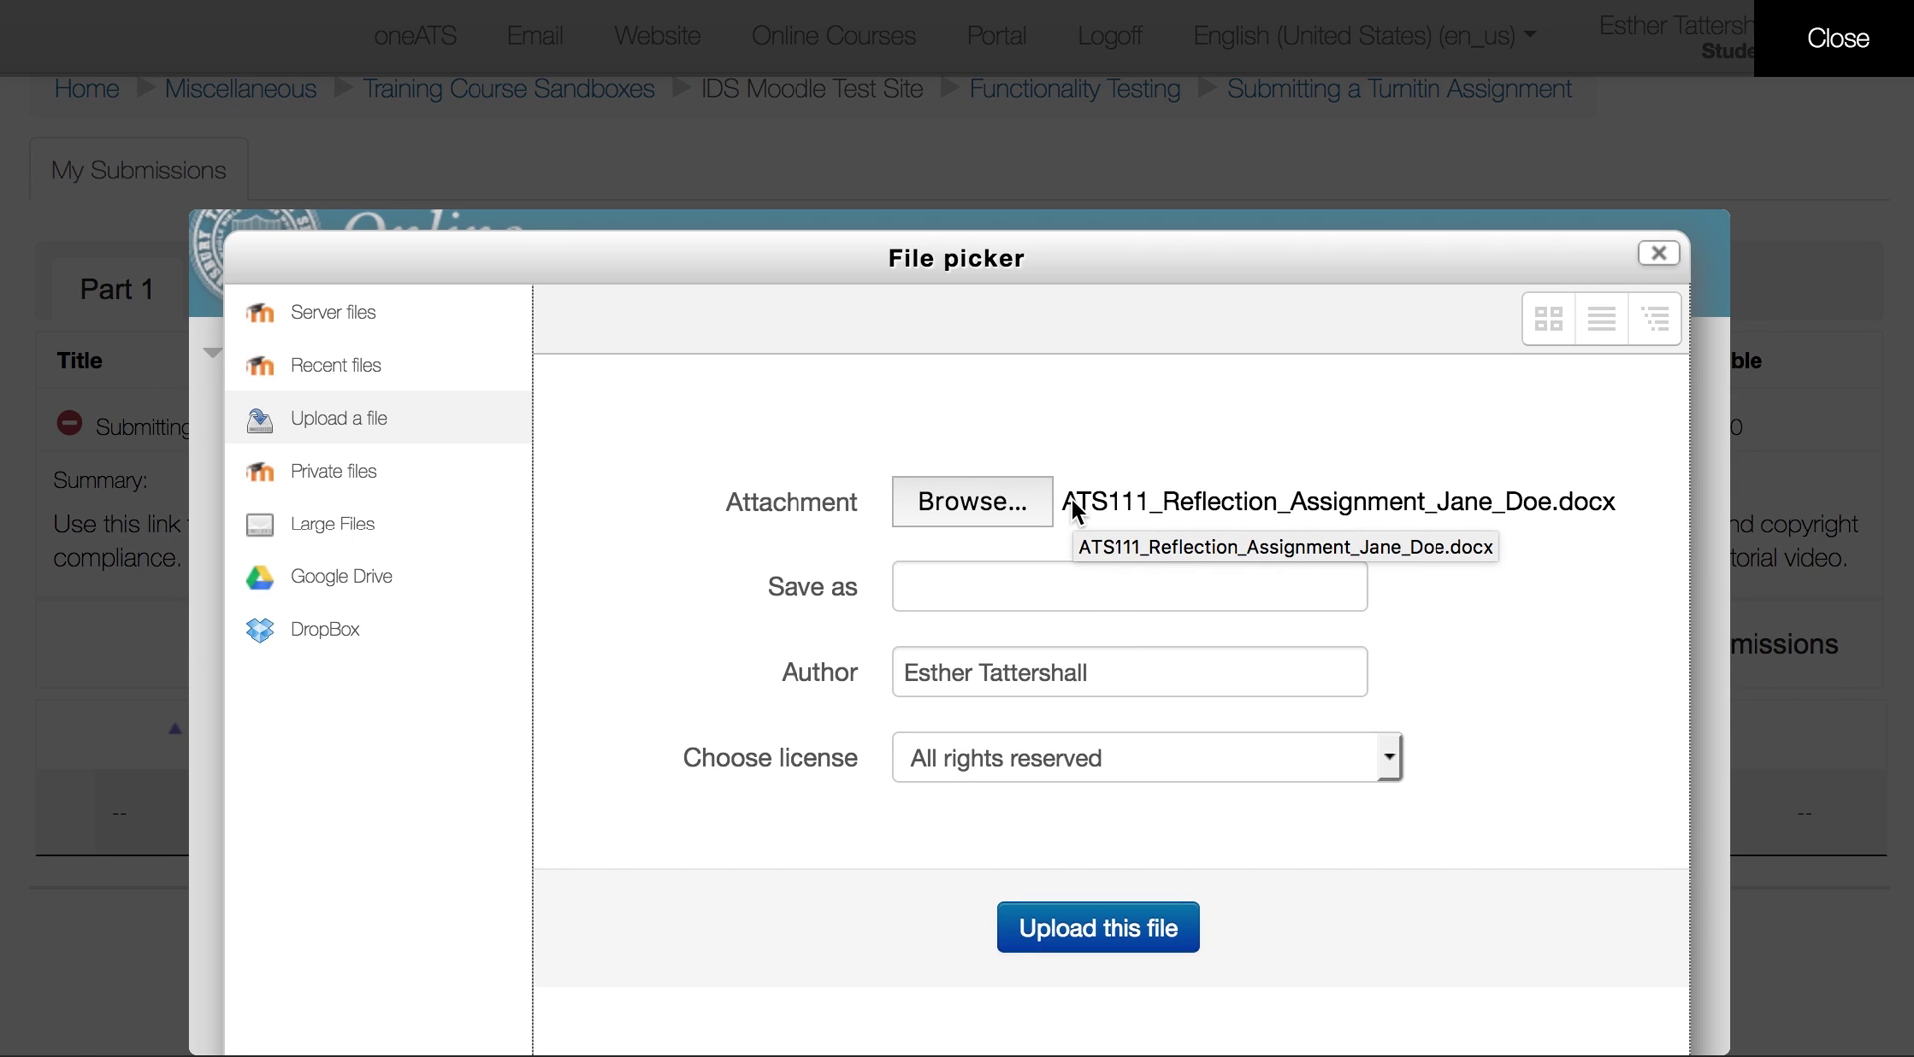
# - Upload the document saved as ATS11_nameoftheassignment_yourname
pyautogui.click(915, 587)
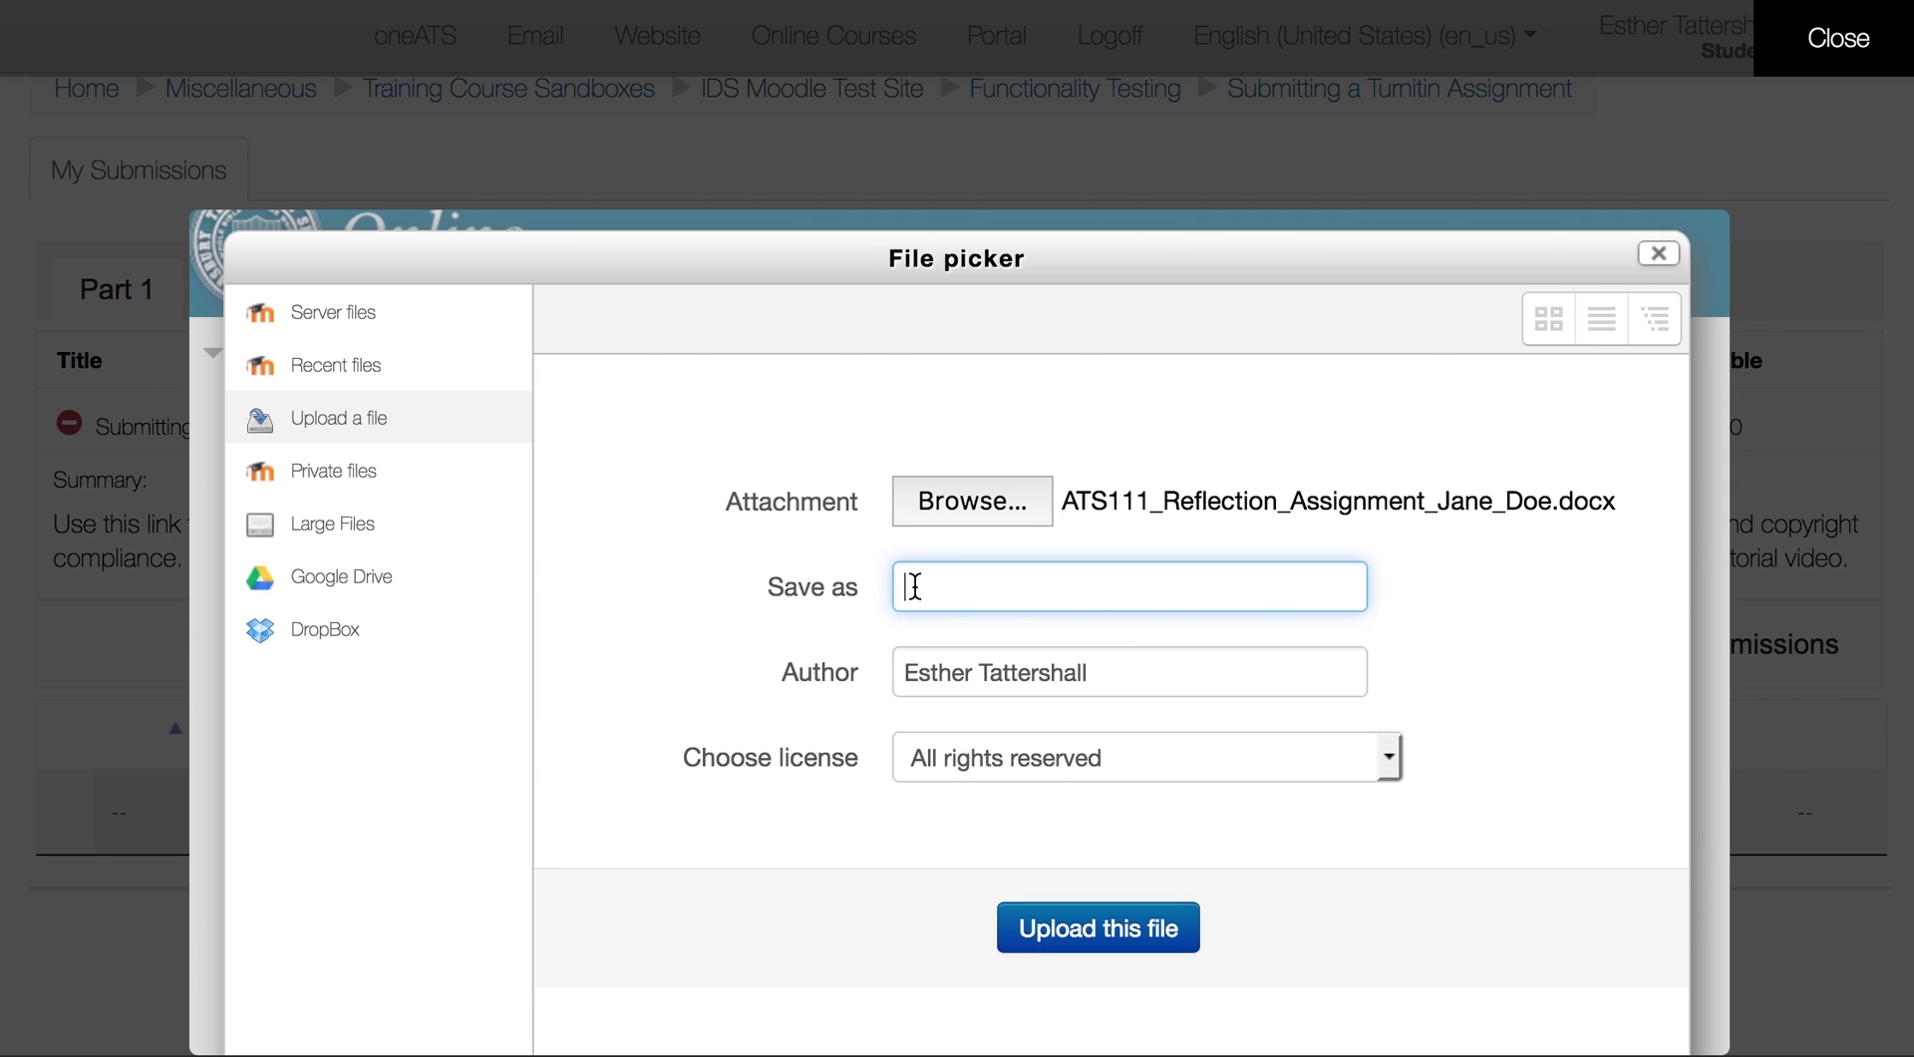
pyautogui.write('ATS11')
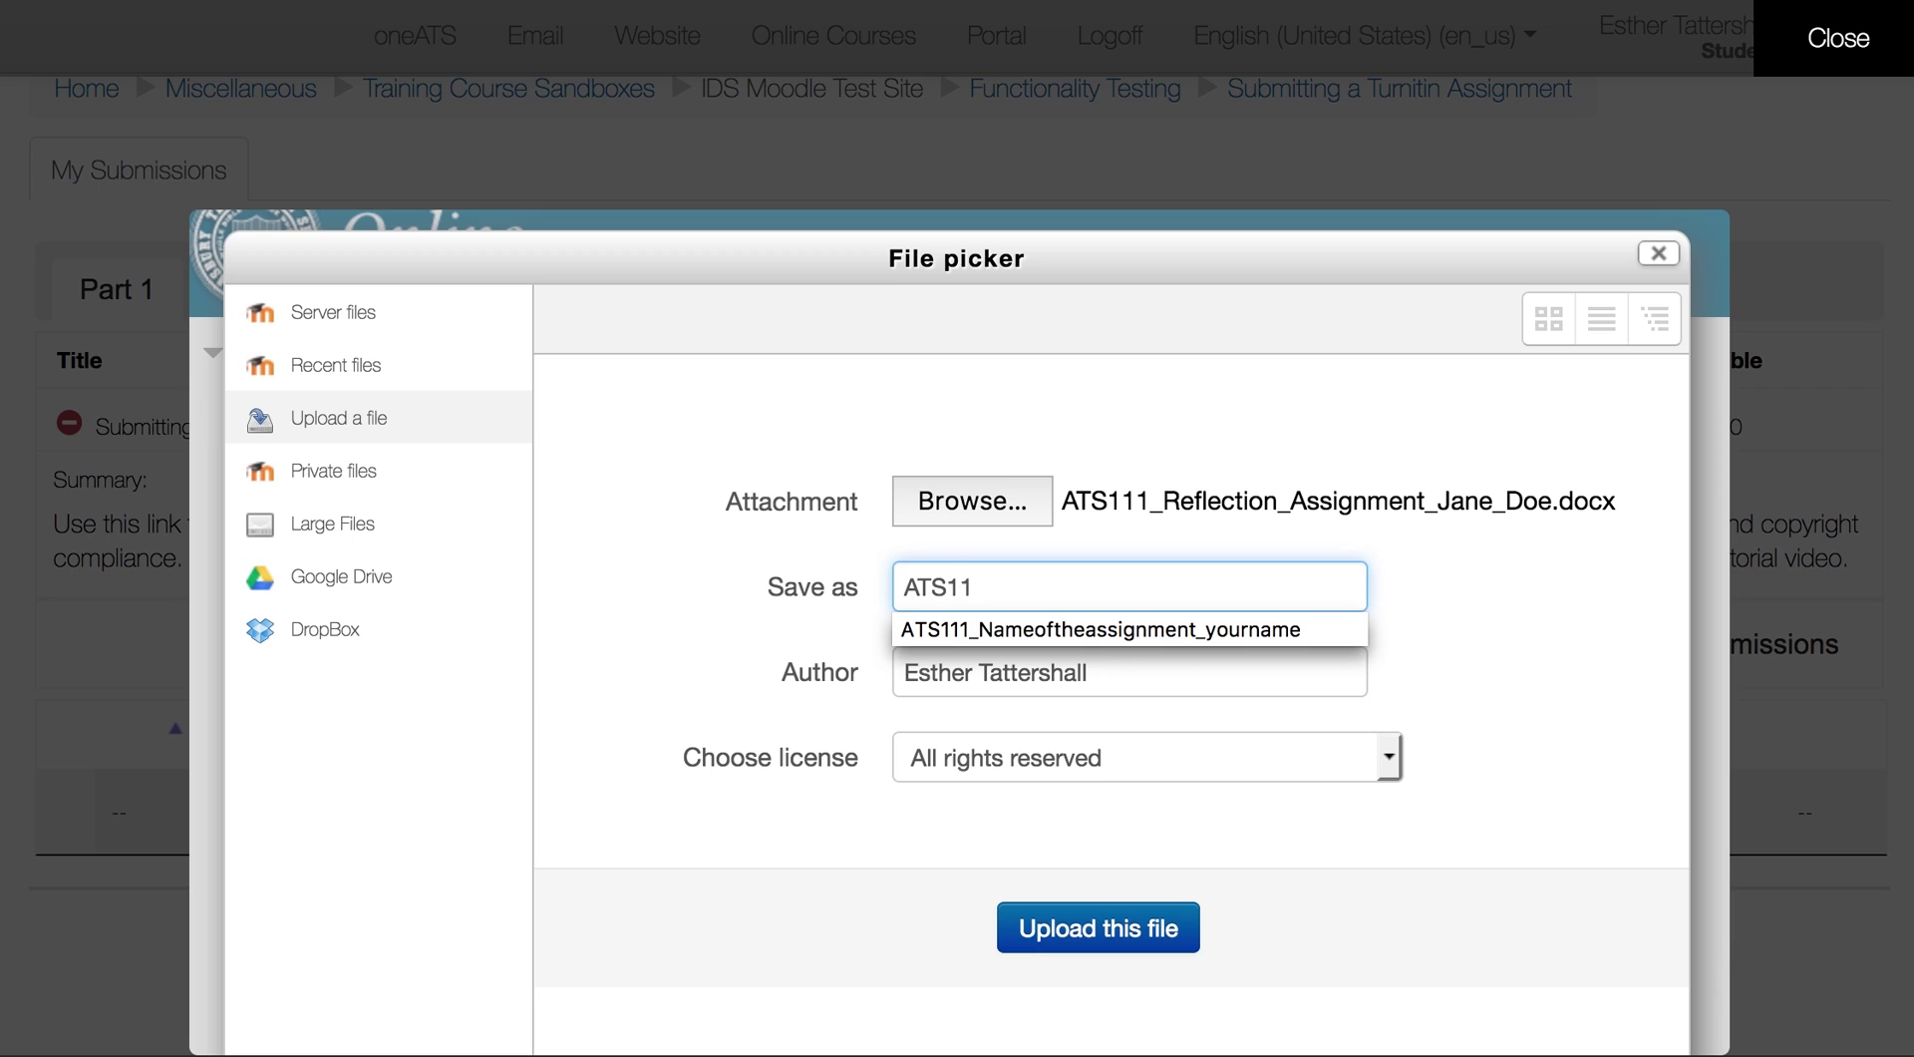
pyautogui.write('_nameofth')
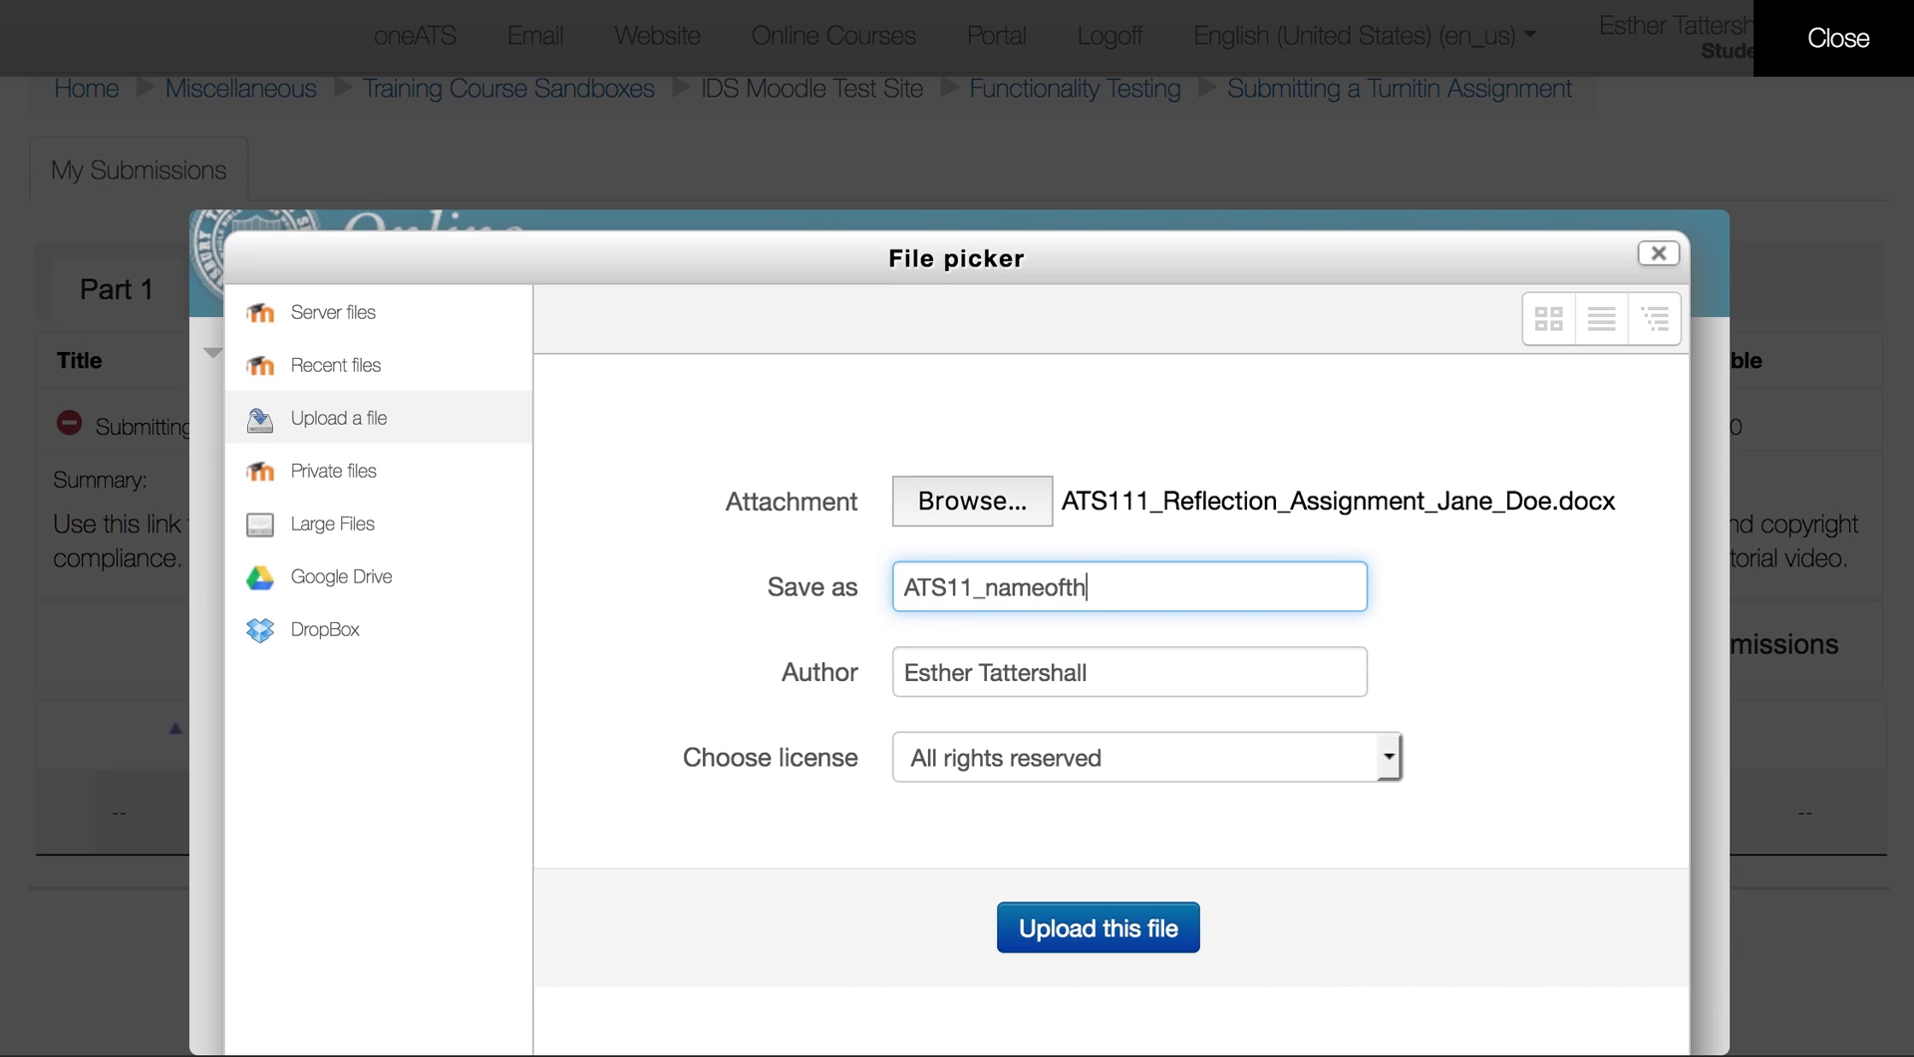
pyautogui.write('eassignment')
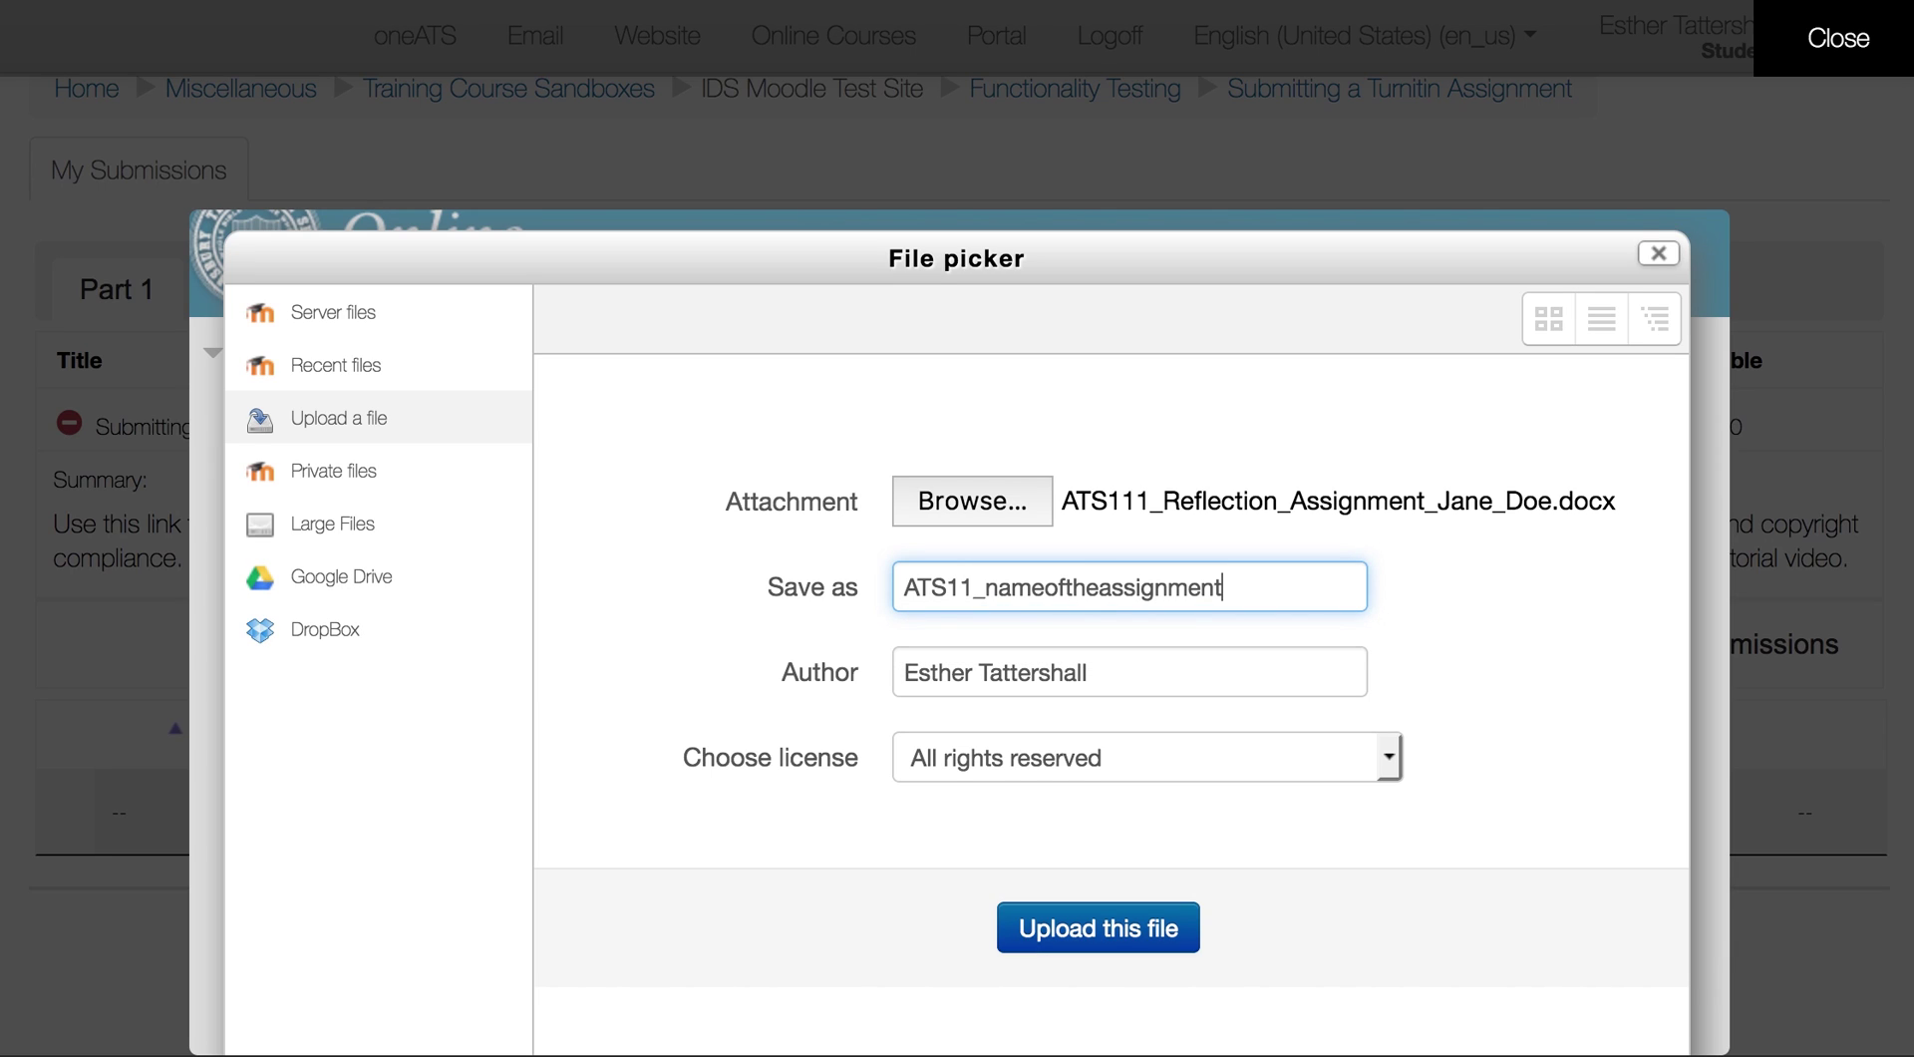
pyautogui.write('_yourname')
pyautogui.click(1119, 928)
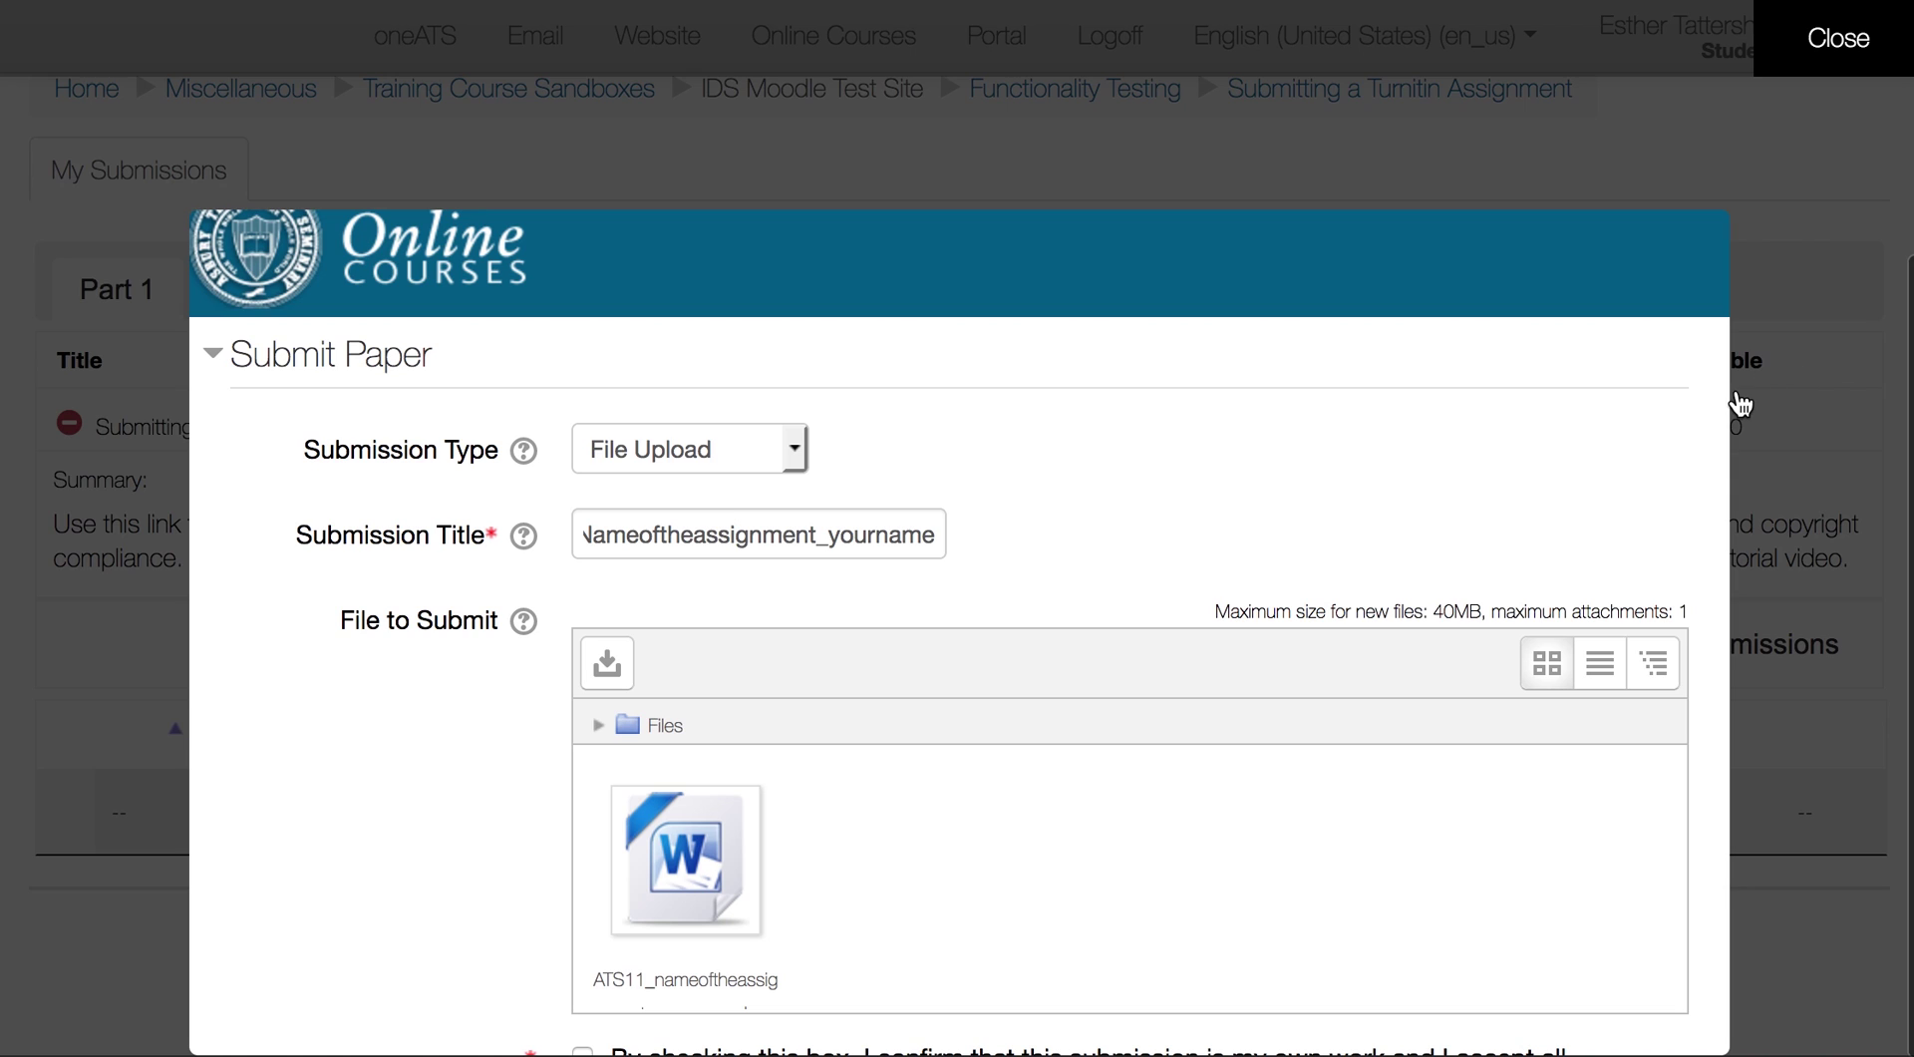
# - Tick the own-work and copyright confirmation on the Submit Paper form
pyautogui.scroll(-2, 1179, 547)
pyautogui.scroll(-3, 1166, 547)
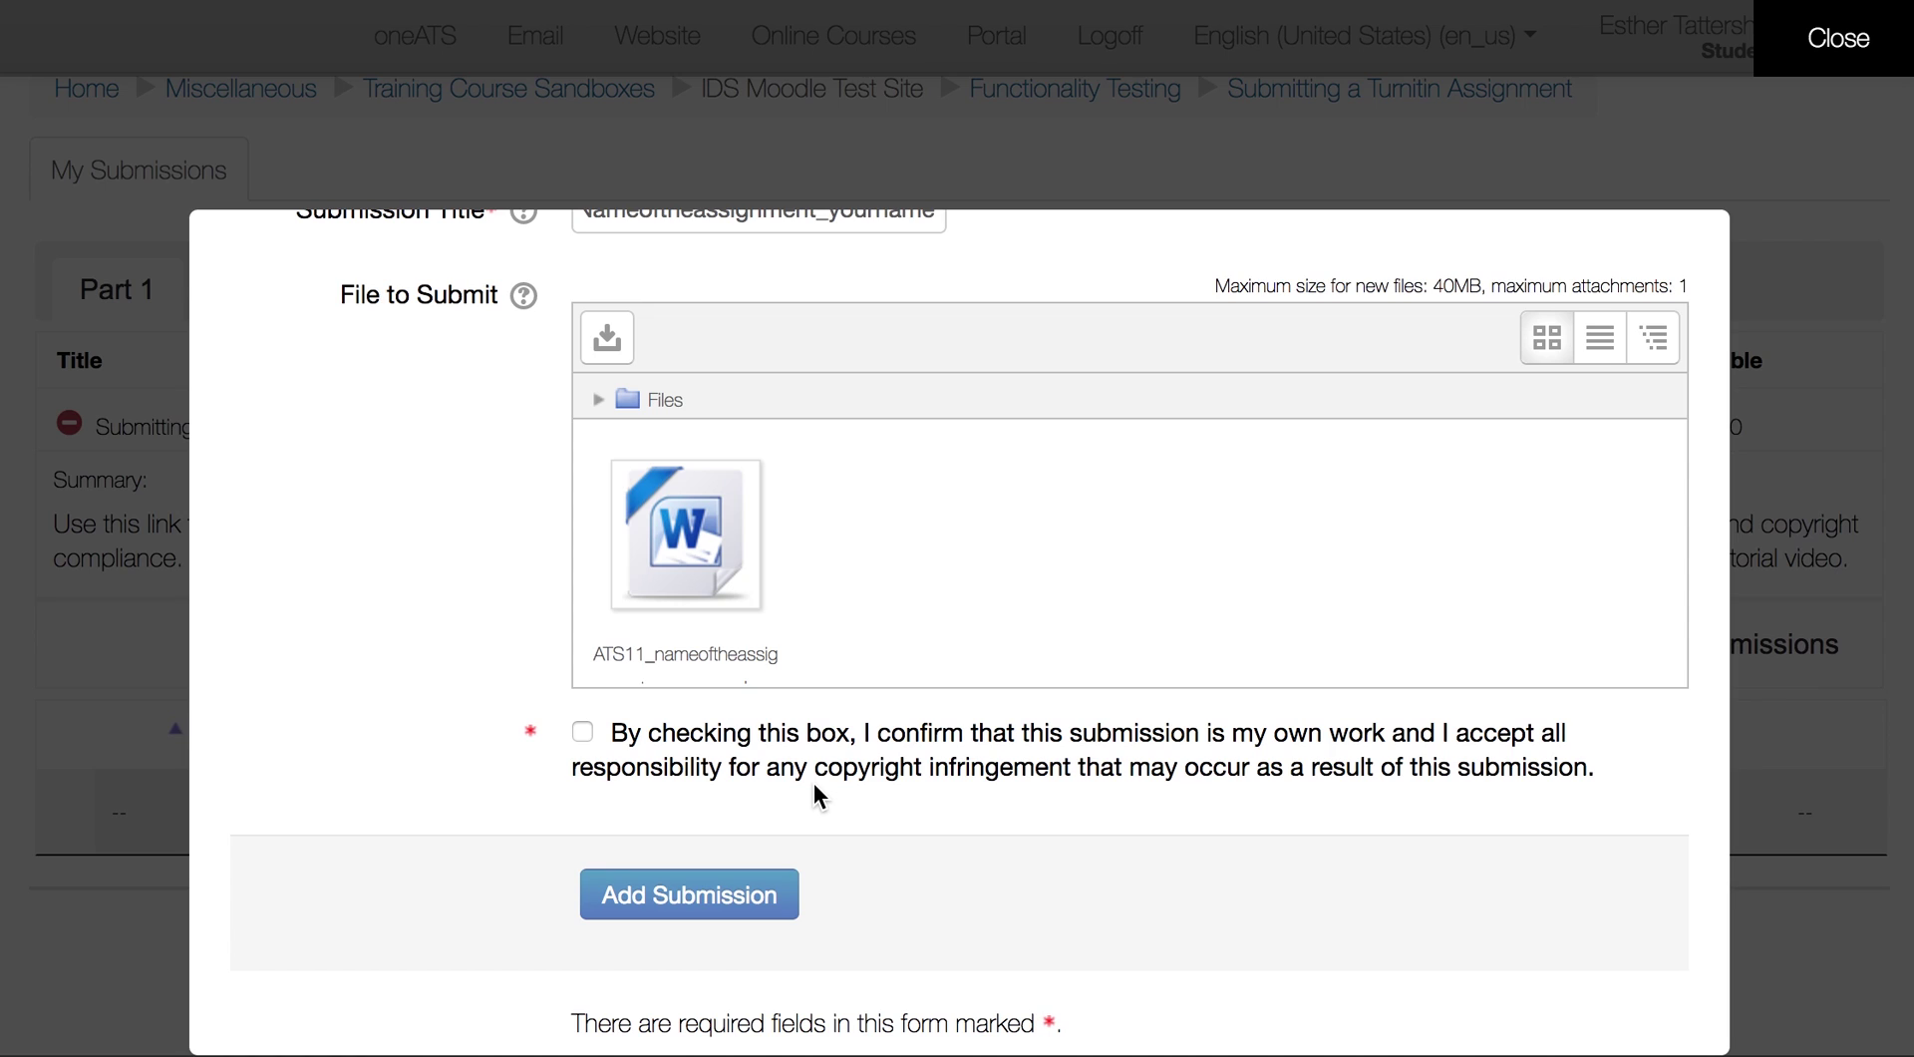
pyautogui.click(584, 733)
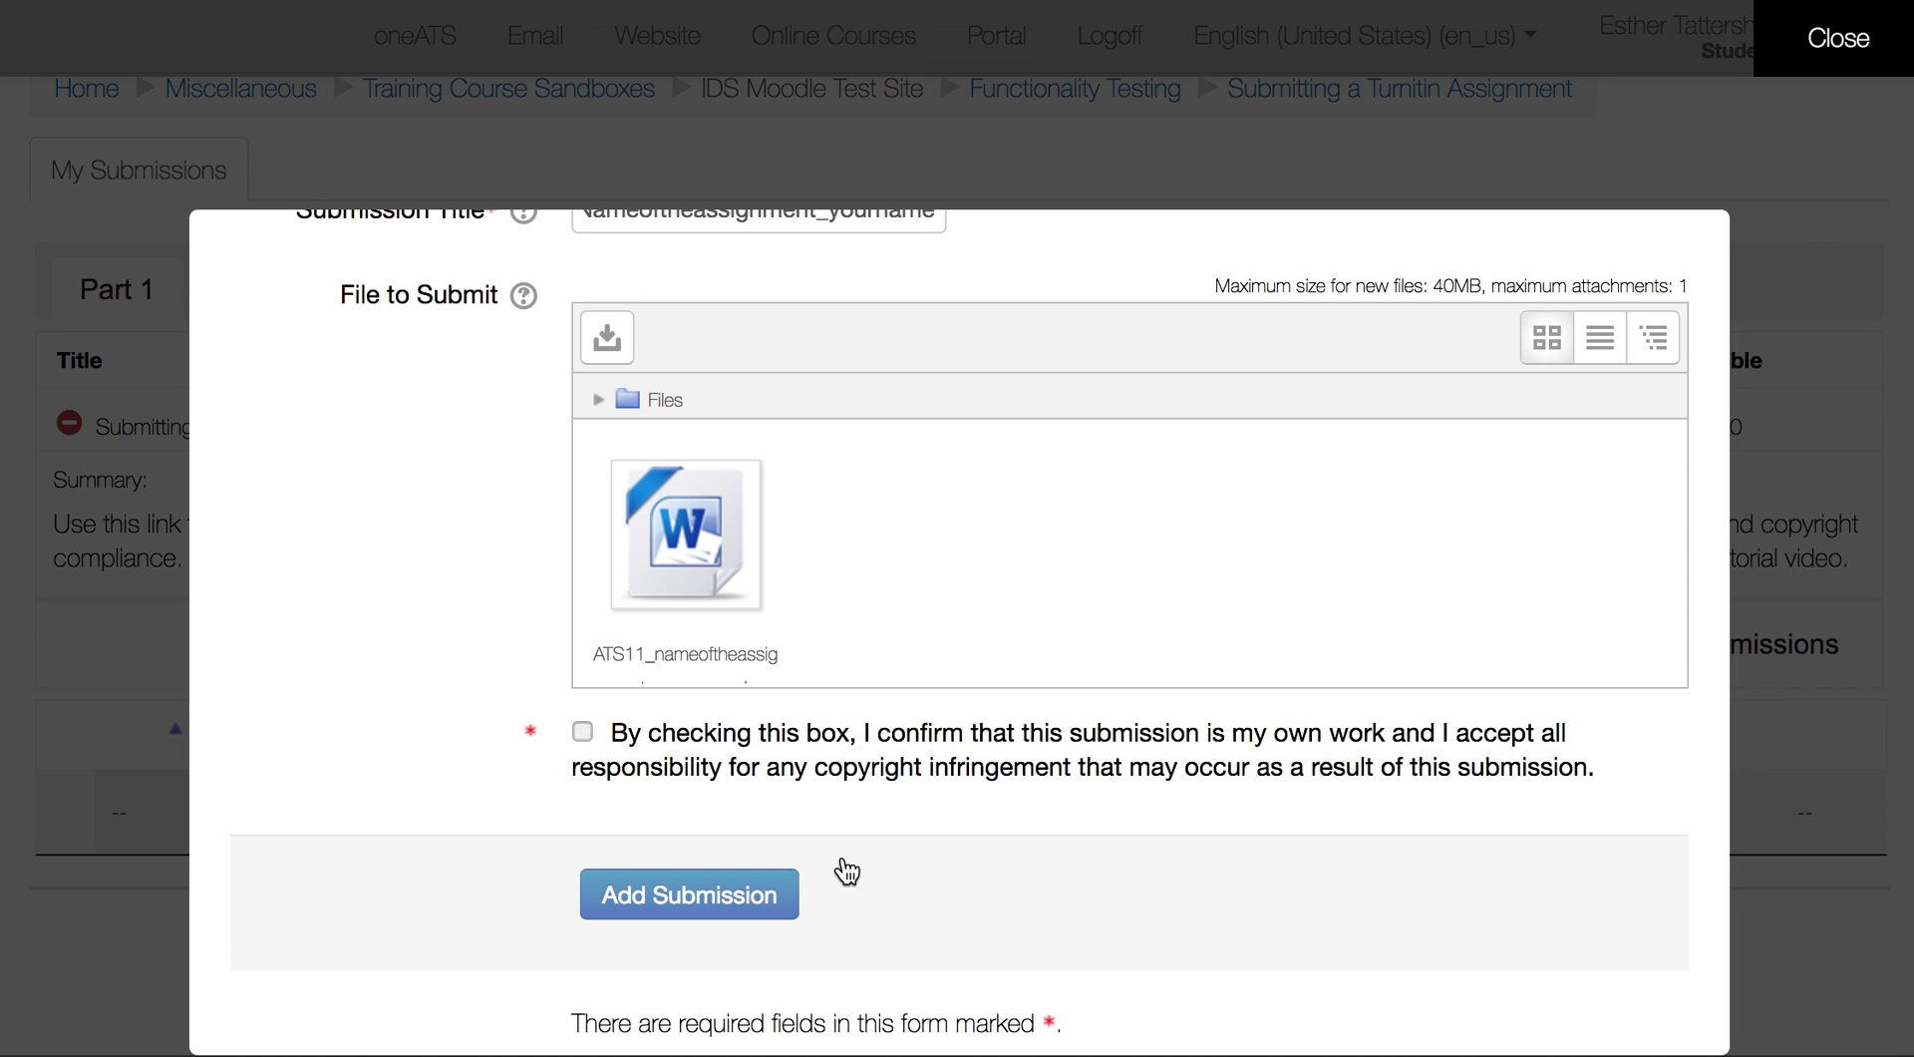
# - Add the submission for the ATS11 paper
pyautogui.click(788, 896)
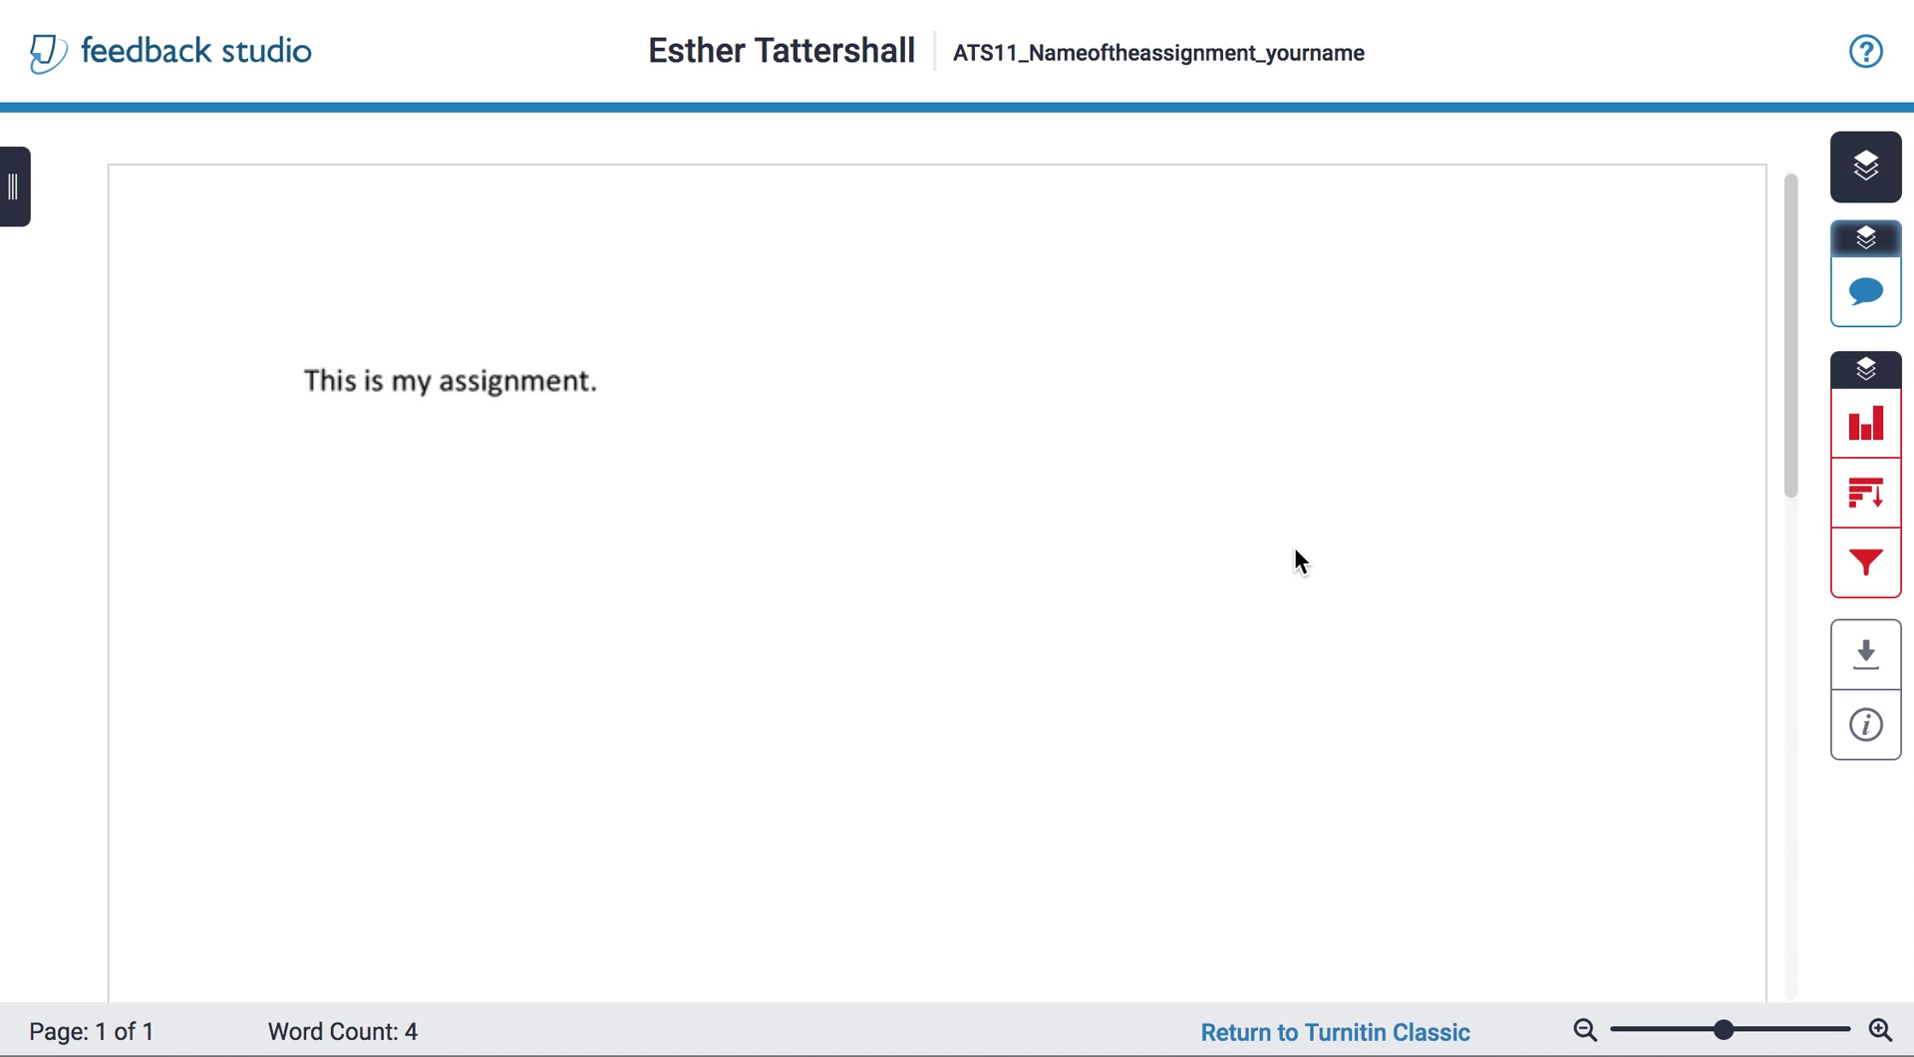
# - Review the paper's instructor feedback and similarity report, then close the side panel
pyautogui.click(1871, 311)
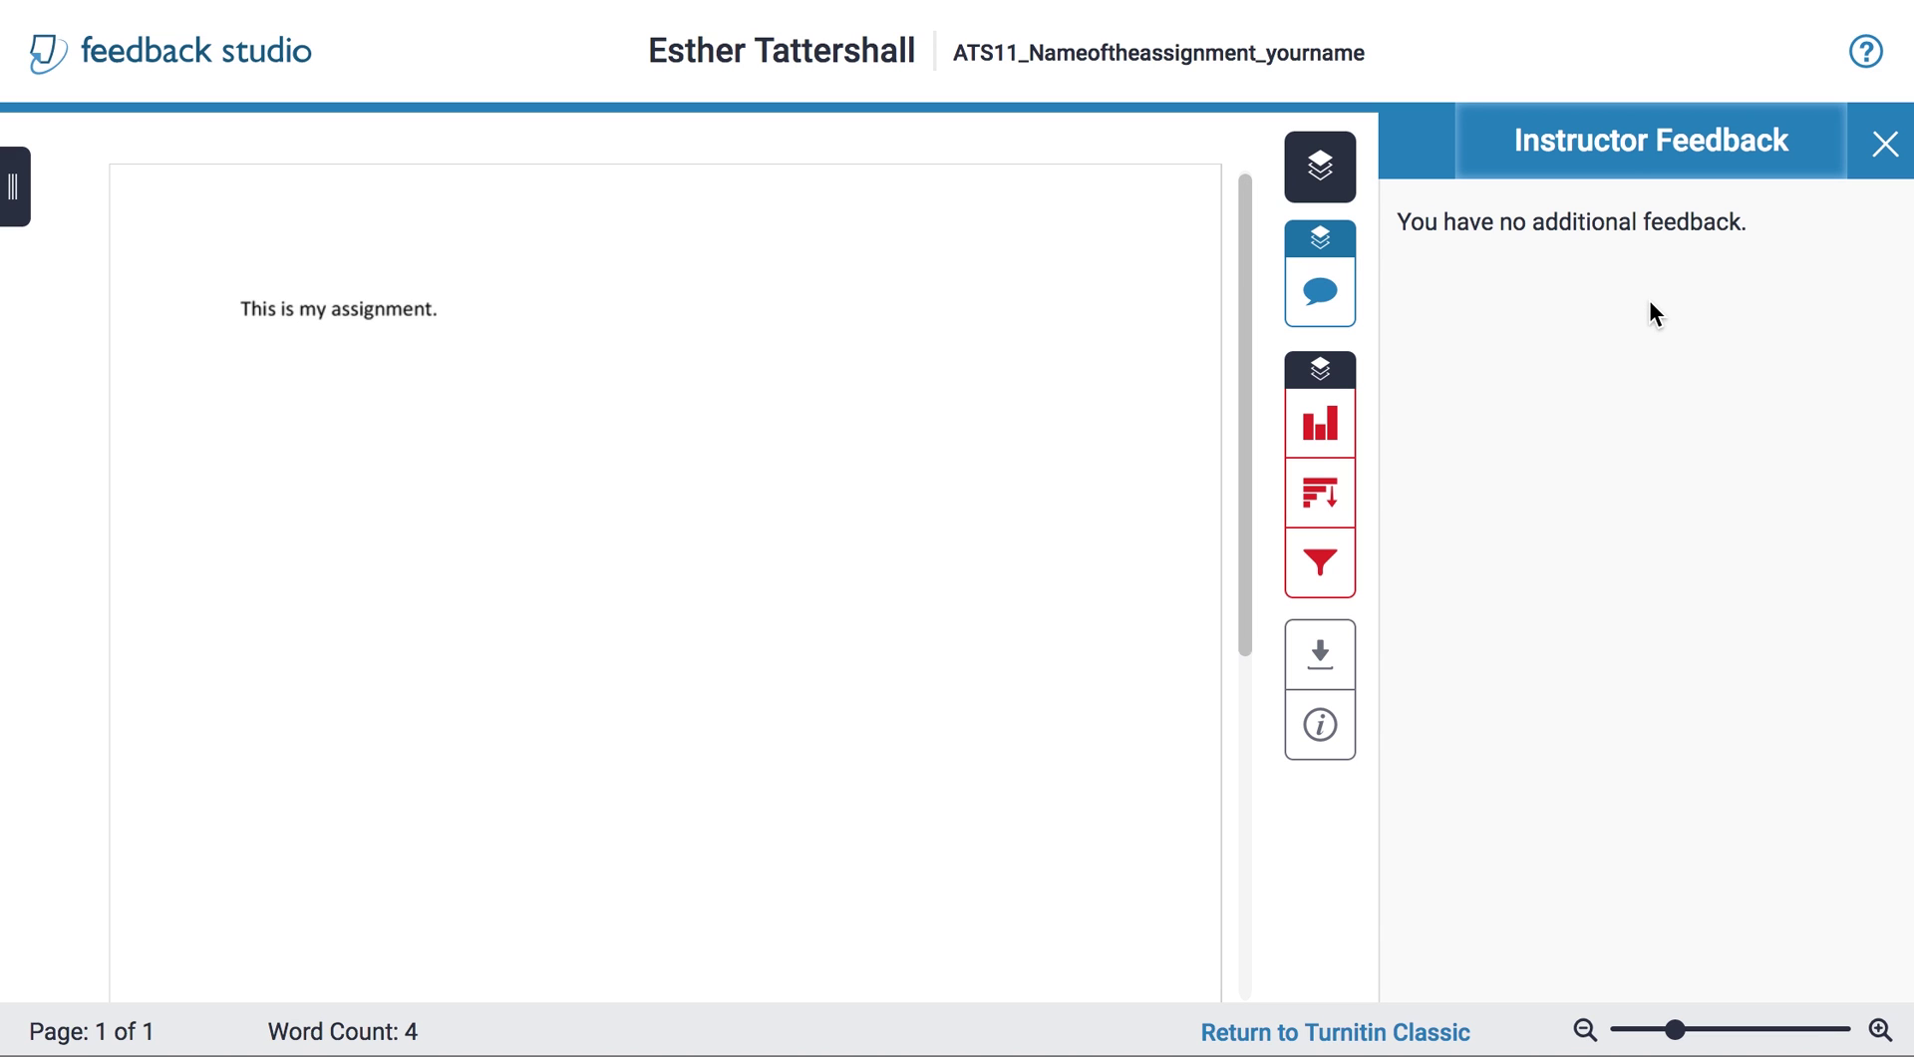
pyautogui.click(1331, 429)
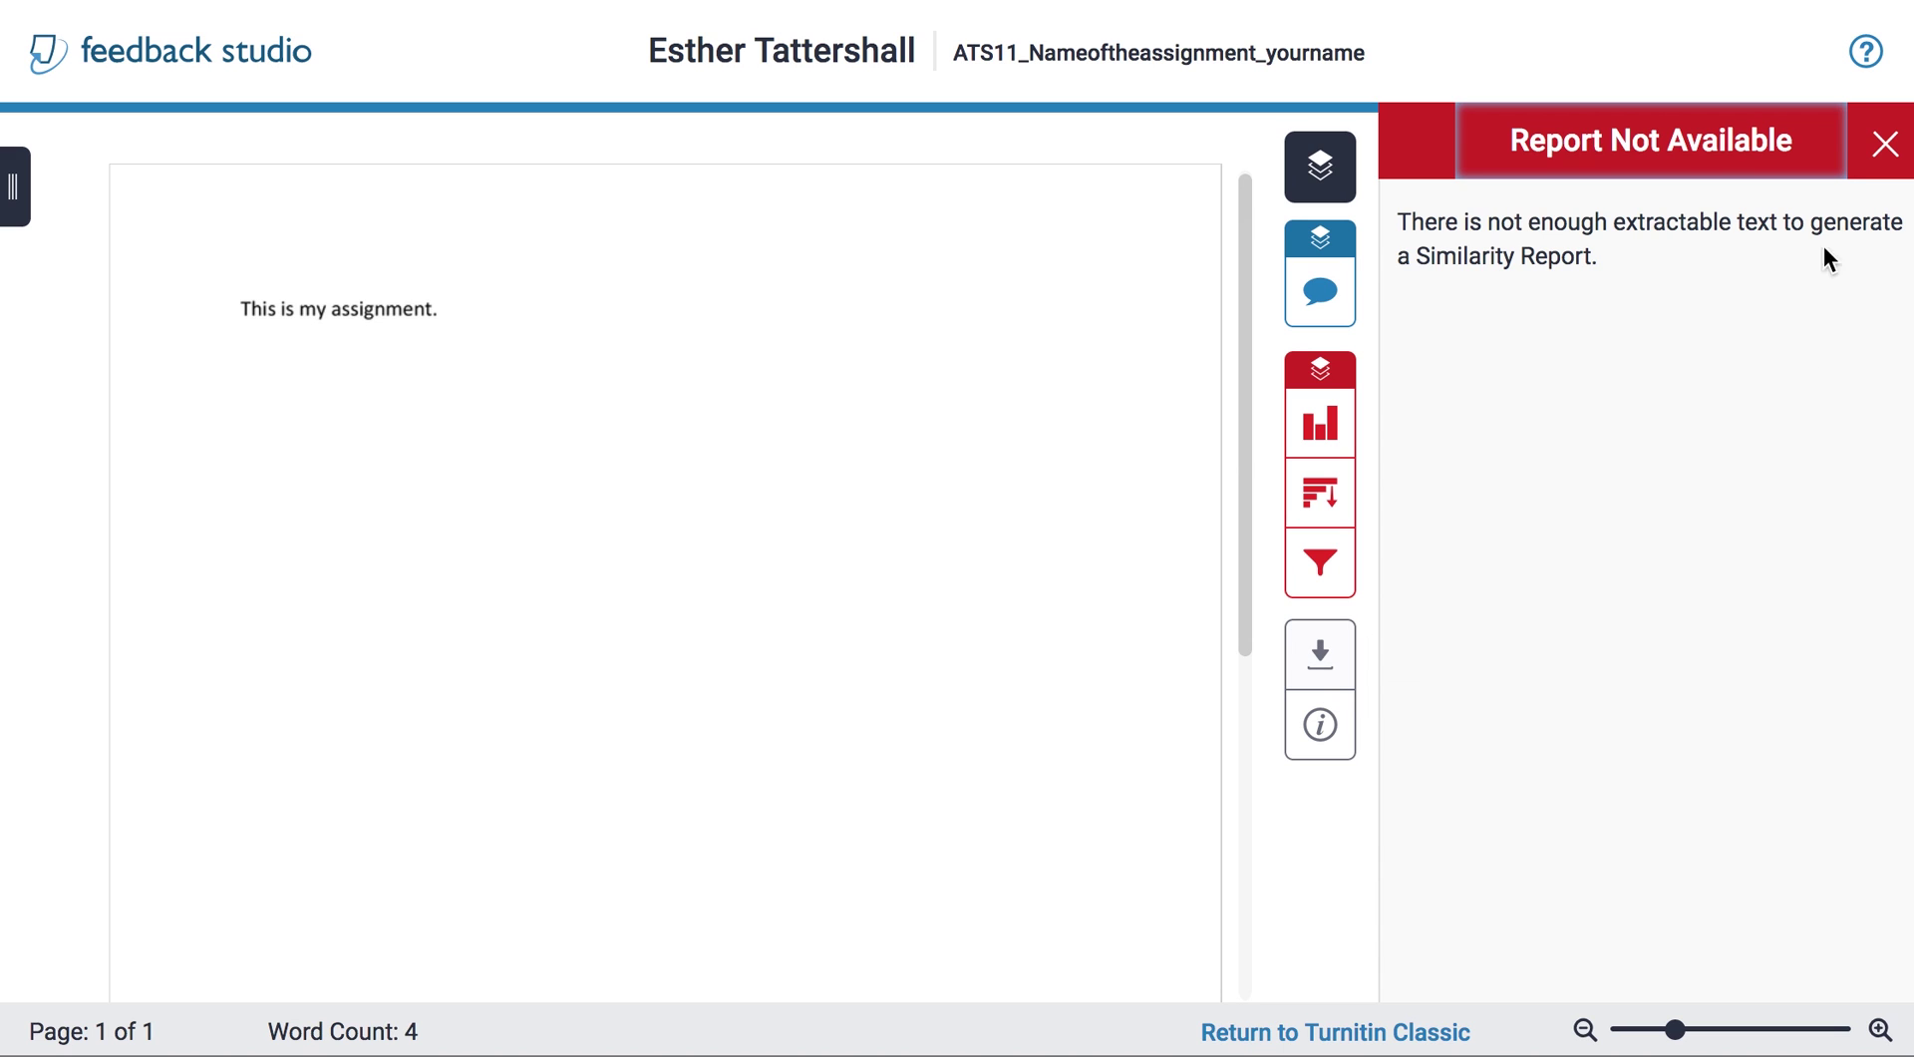
pyautogui.click(1886, 142)
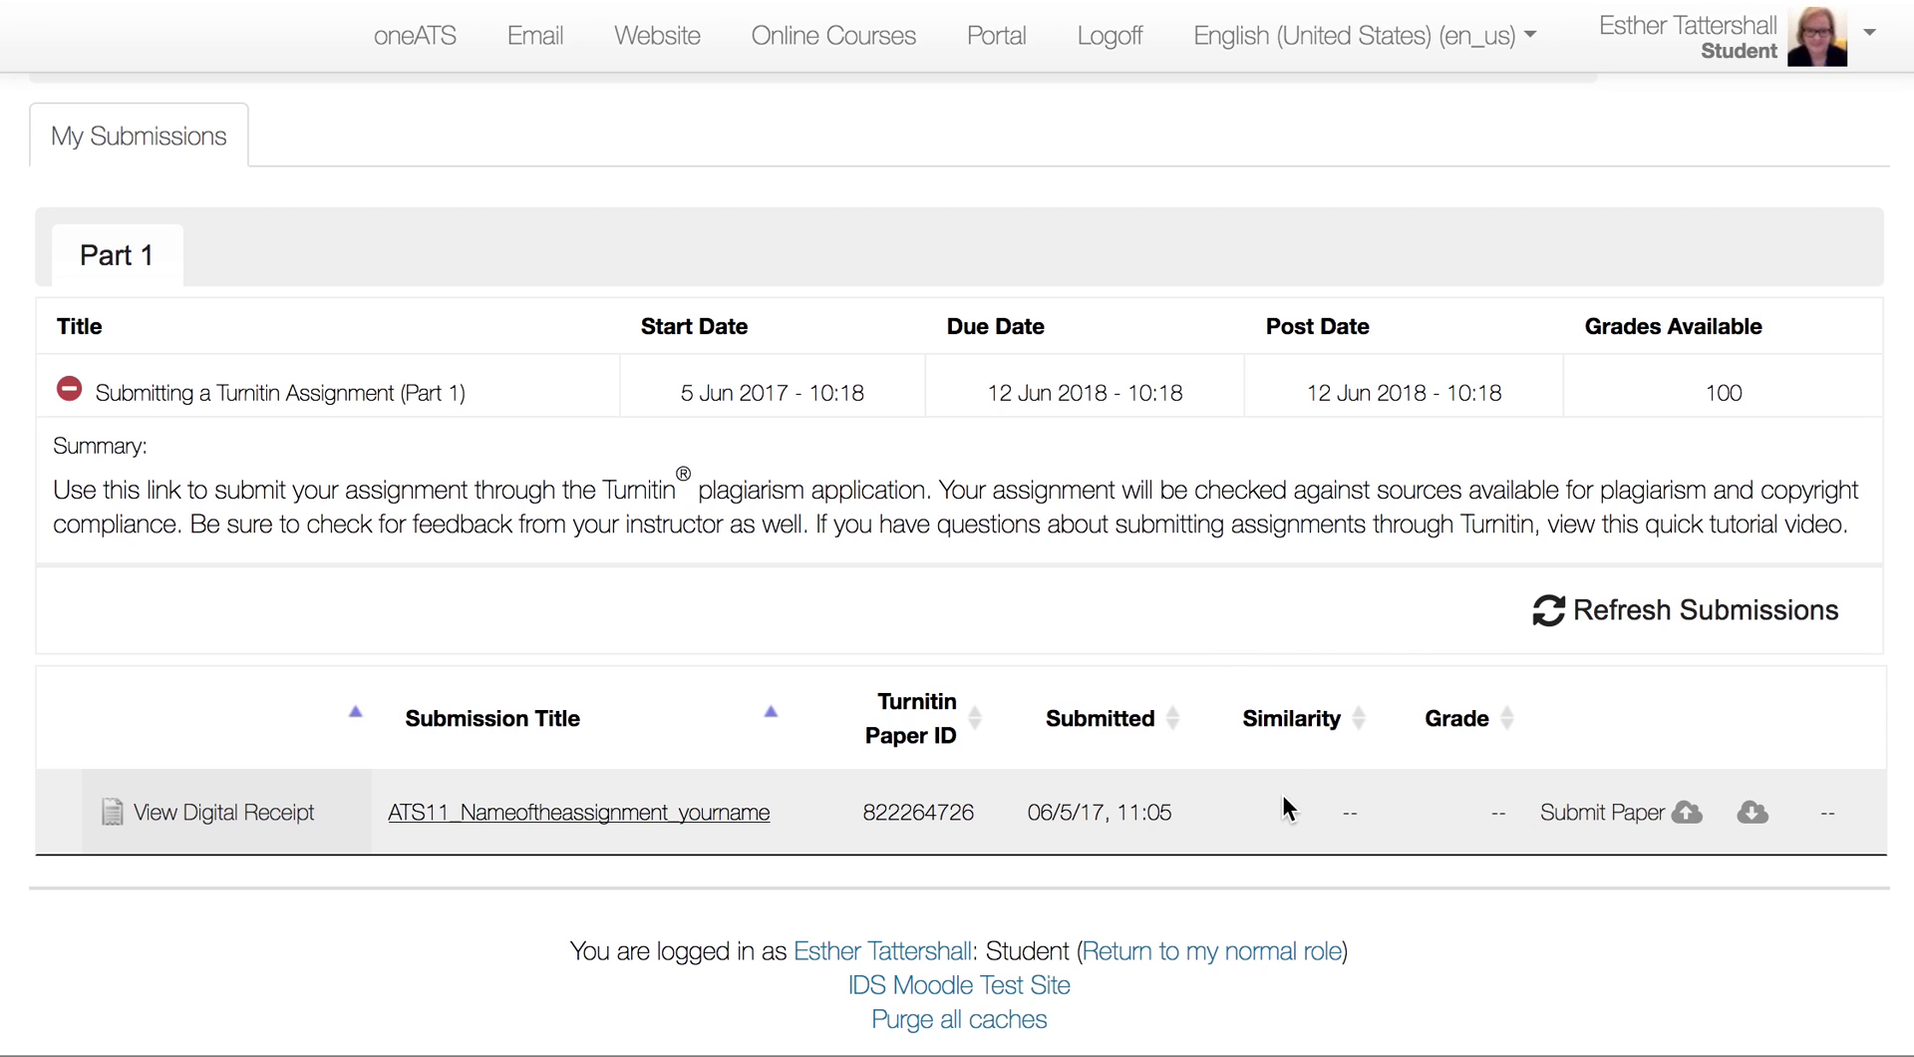
pyautogui.doubleClick(1499, 811)
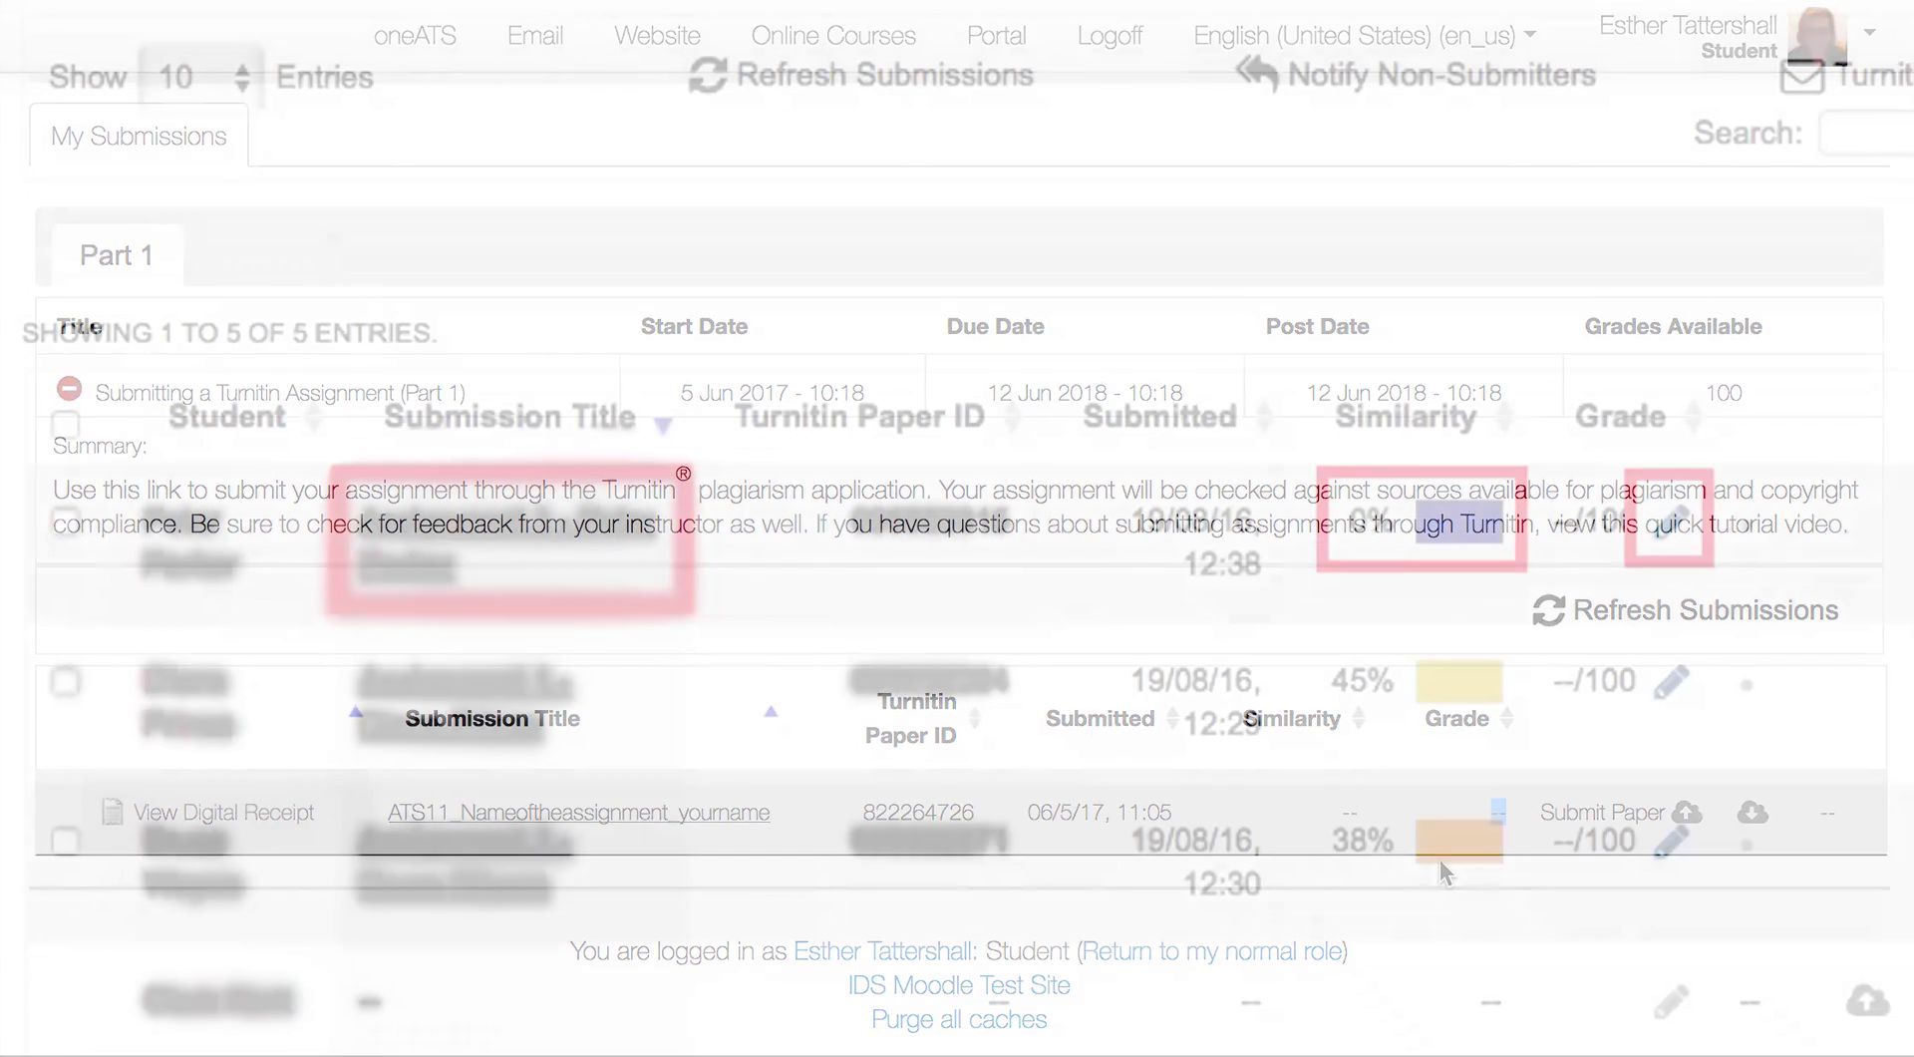